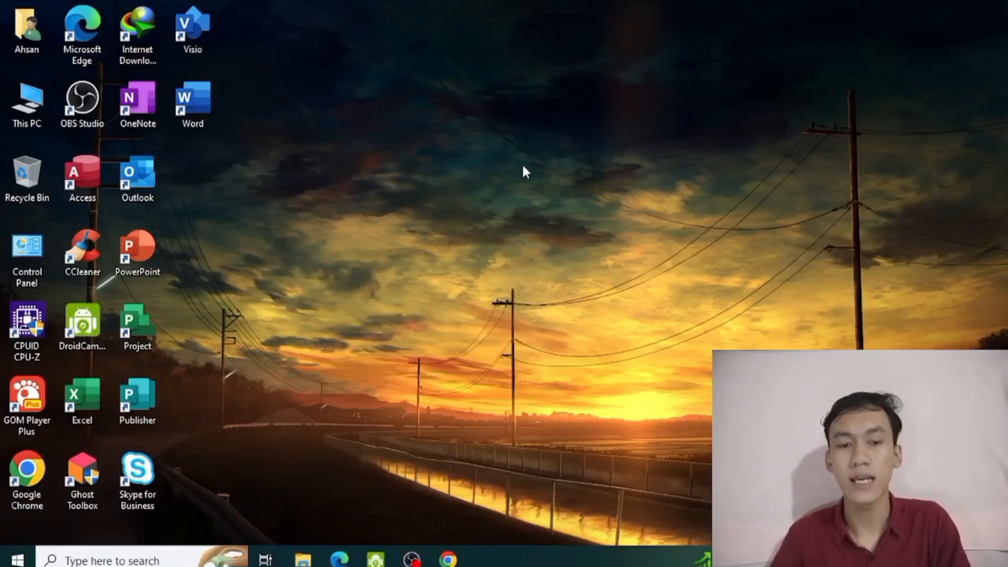
pyautogui.rightClick(409, 177)
pyautogui.click(441, 223)
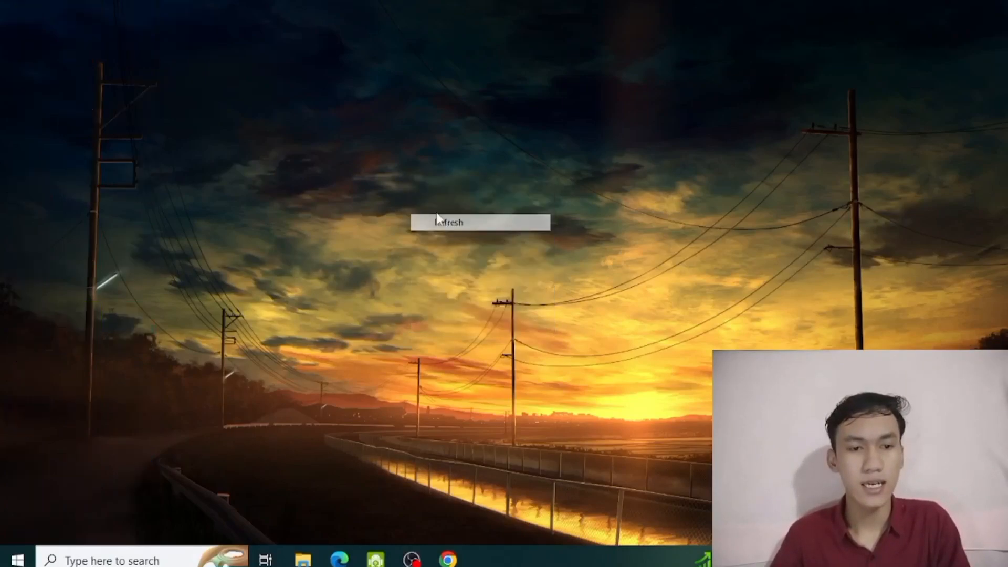
pyautogui.rightClick(415, 174)
pyautogui.click(452, 222)
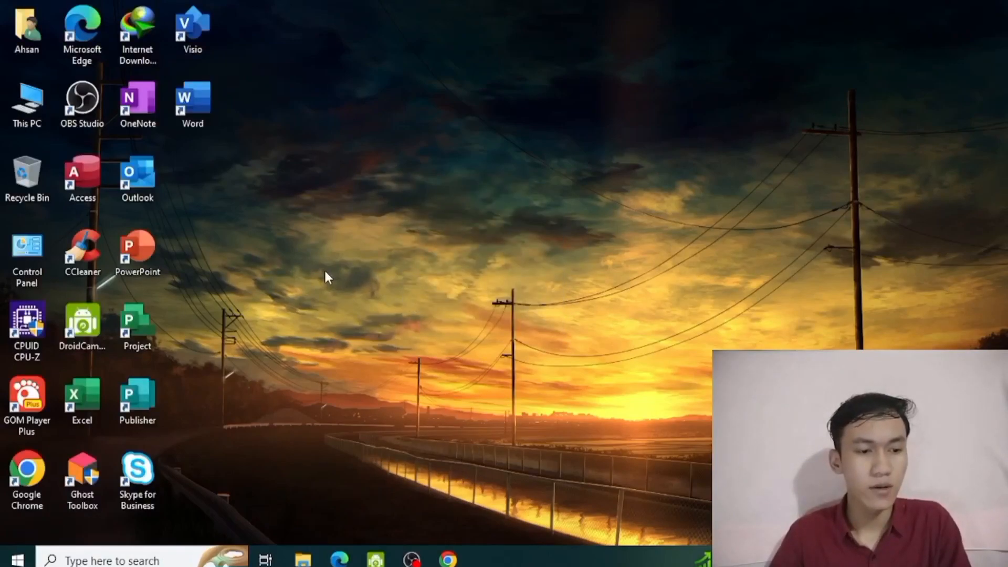
# - Switch to Chrome and open Google Drive from the list of Google apps
pyautogui.moveTo(448, 558)
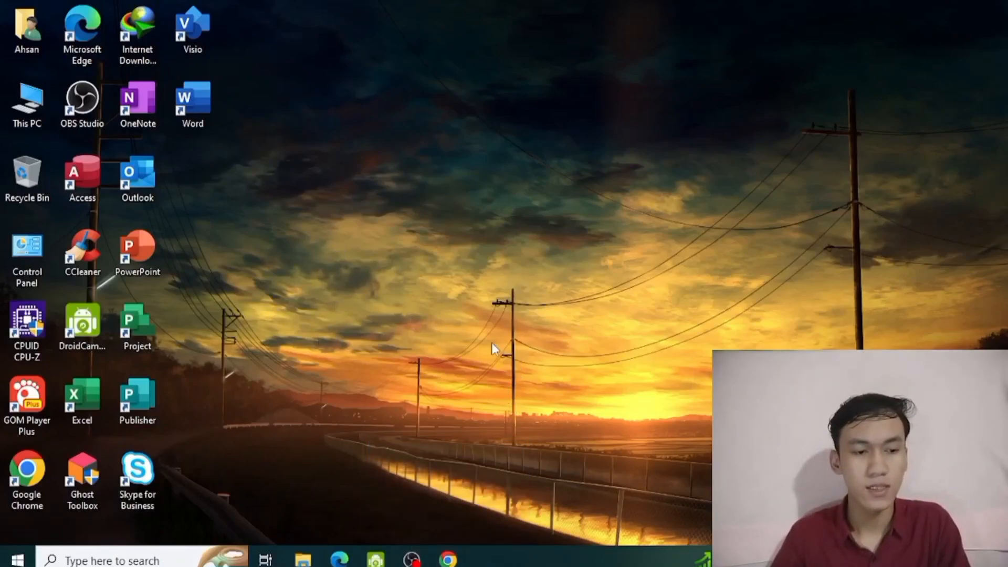
pyautogui.click(448, 560)
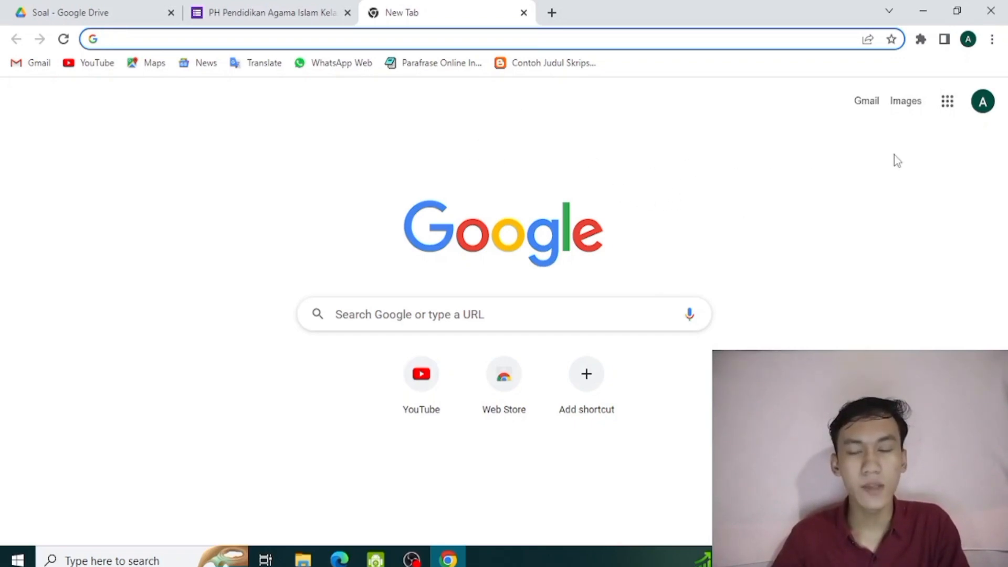
pyautogui.click(949, 108)
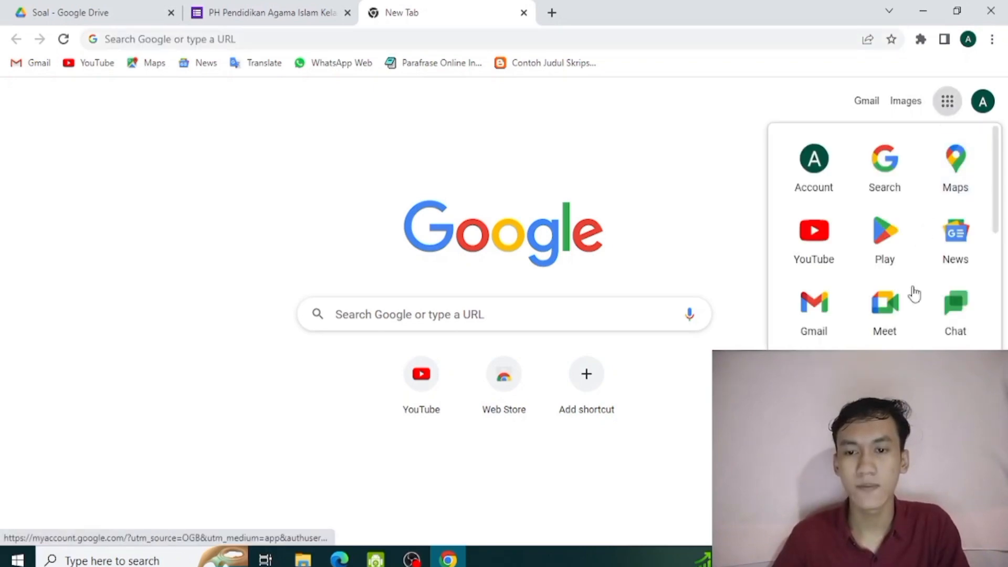
pyautogui.click(885, 380)
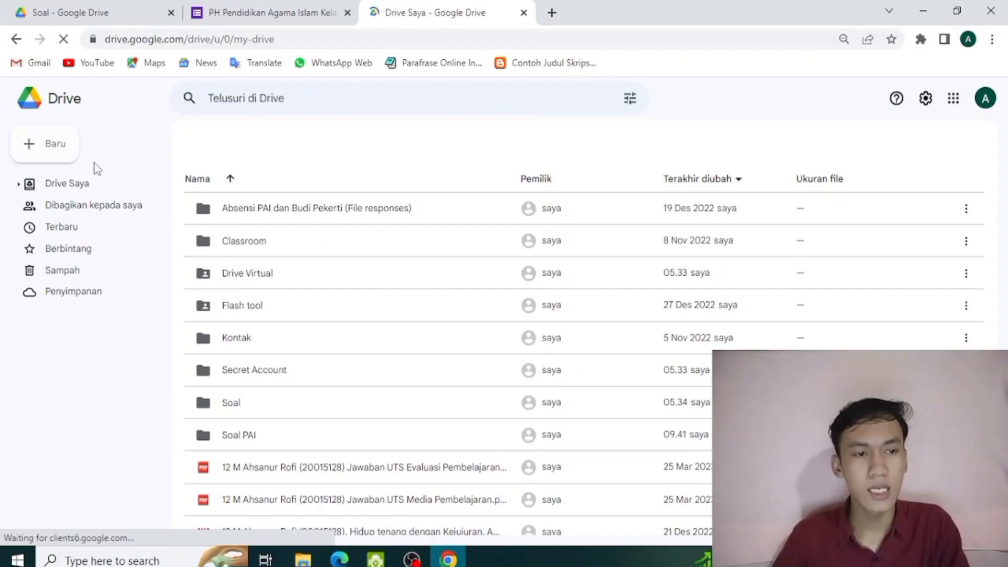
# - Create a new folder named "Soal PAI Kelas 7" in Drive Saya
pyautogui.click(48, 144)
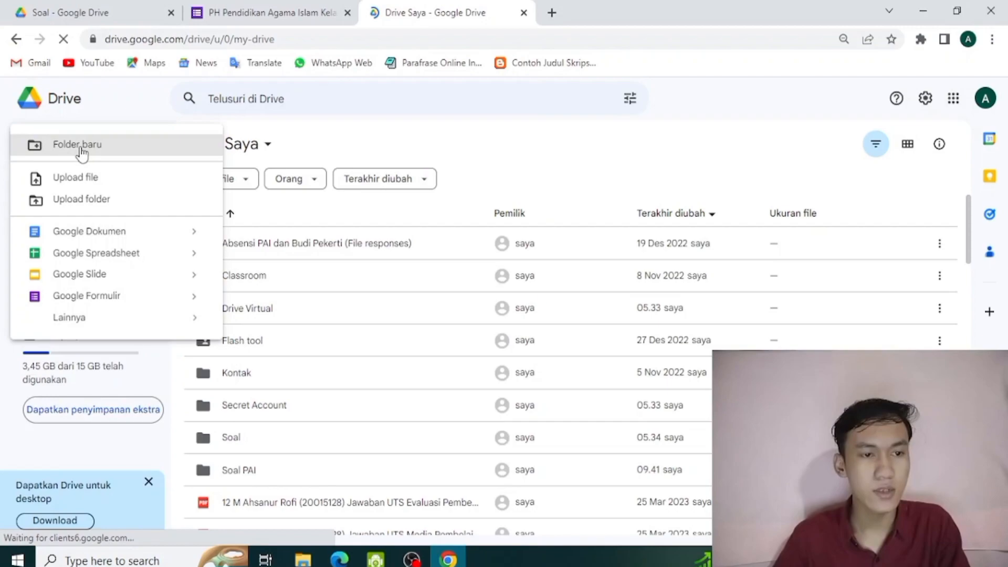
pyautogui.click(81, 150)
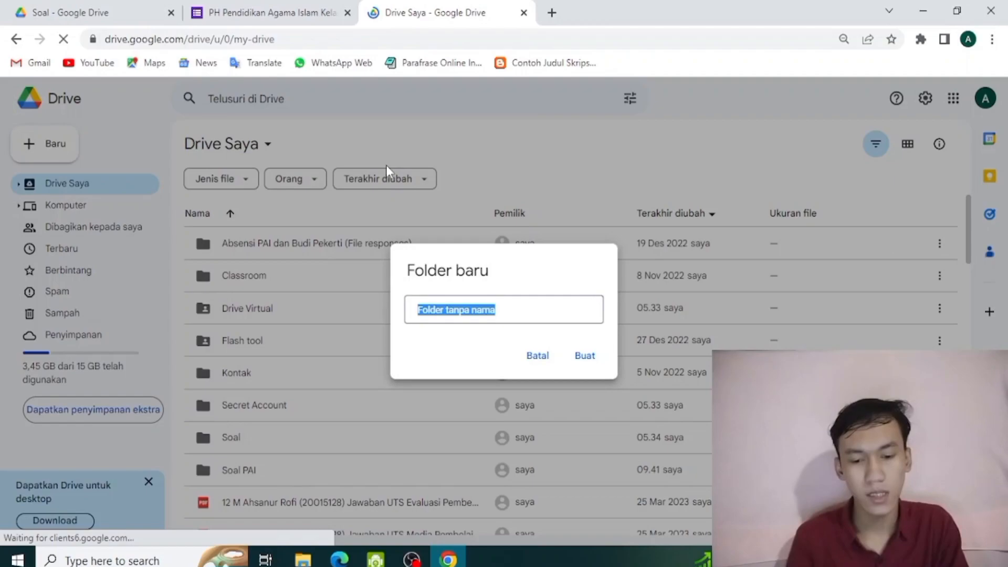
pyautogui.write('Soal PAI')
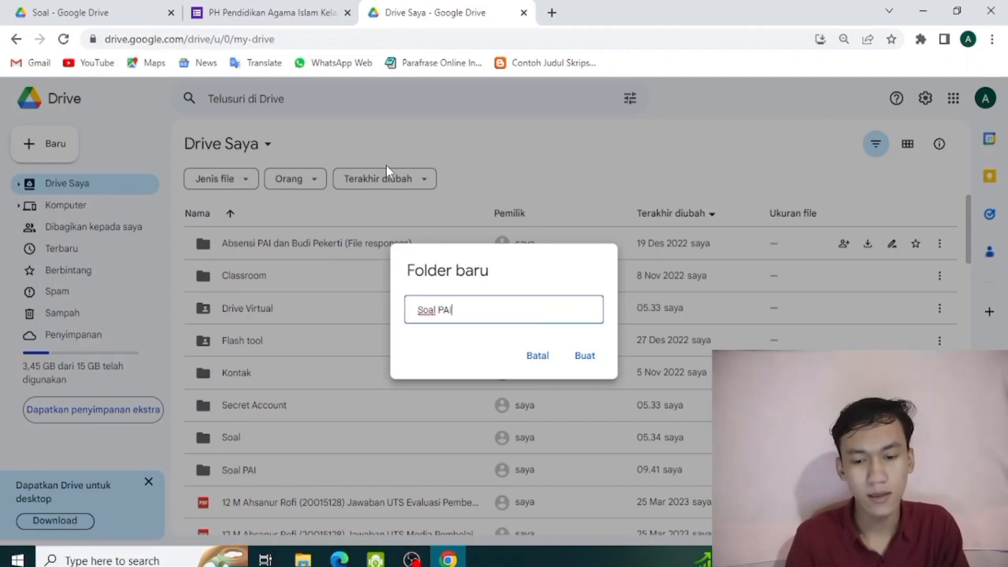
pyautogui.write(' Kelas ')
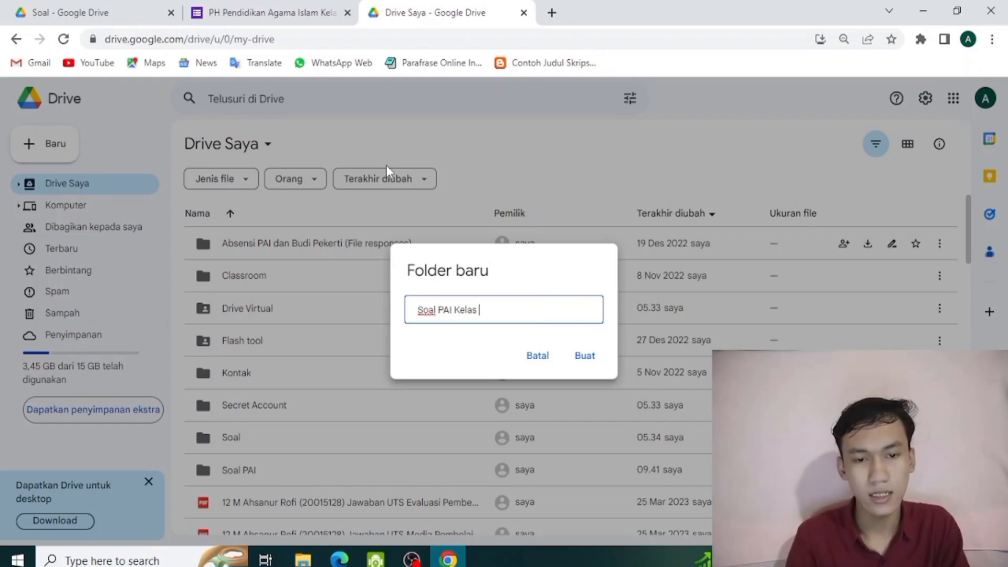
pyautogui.write('7')
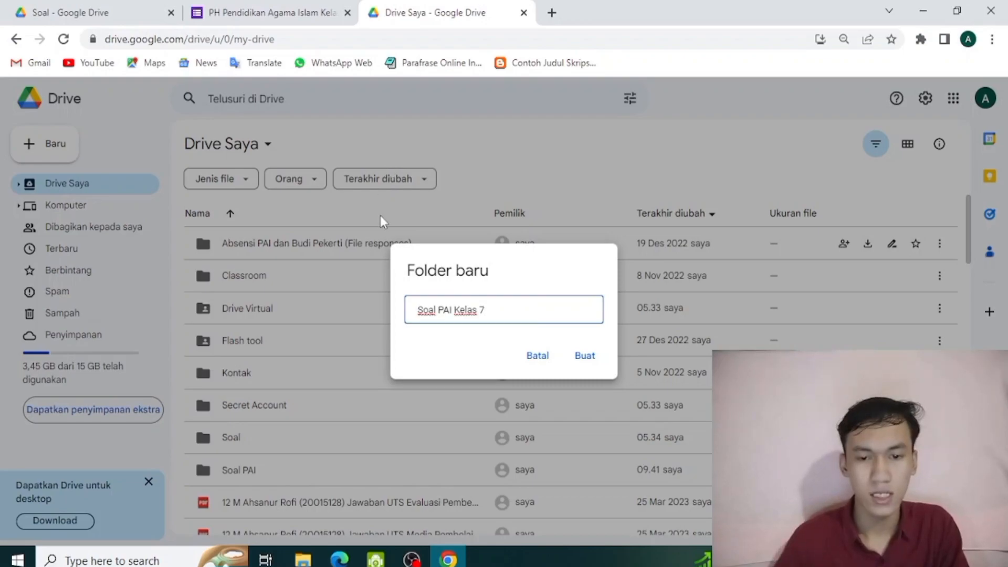
pyautogui.click(582, 356)
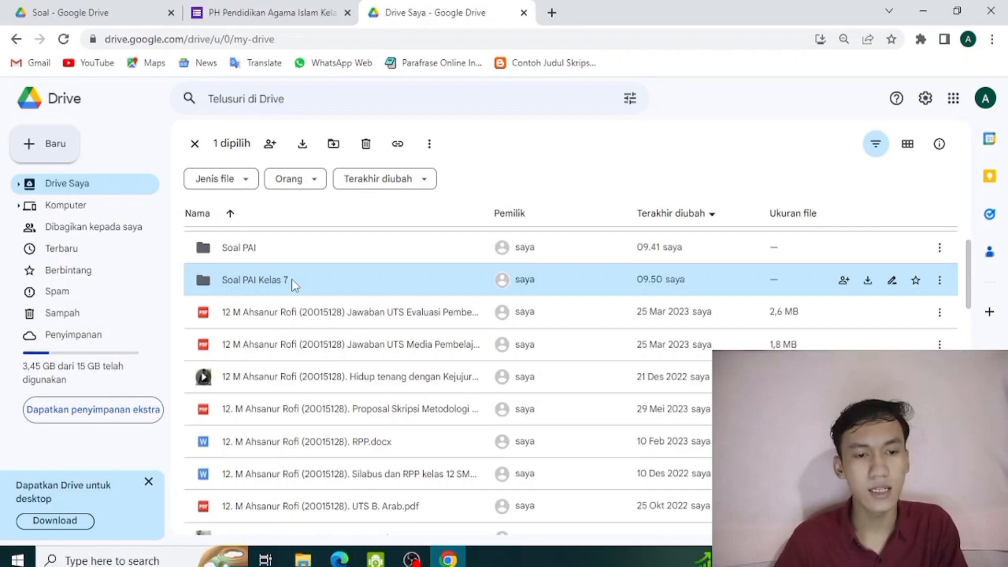
# - Open the "Soal PAI Kelas 7" folder, create a blank Google Formulir in it and dismiss the translation prompt
pyautogui.doubleClick(265, 285)
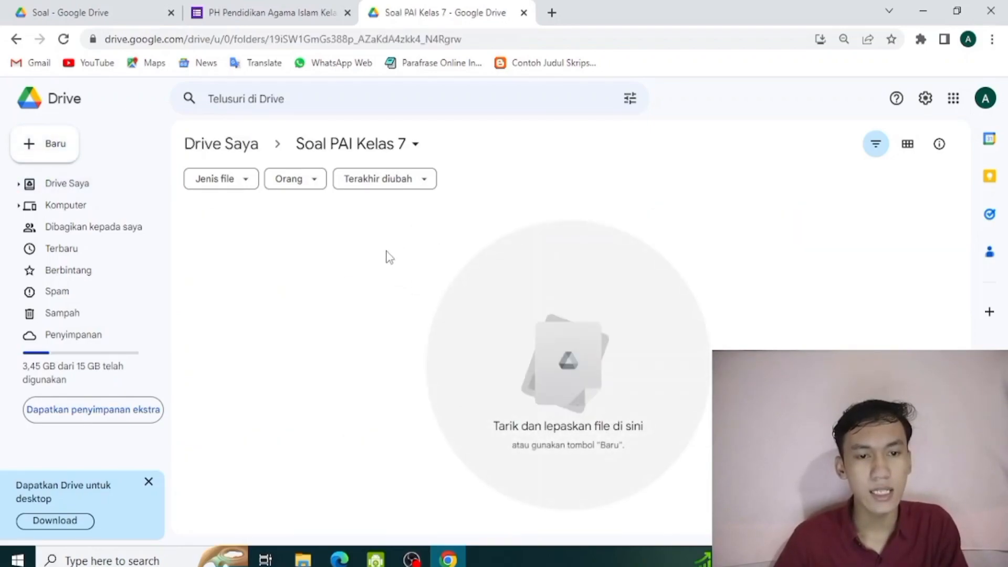
pyautogui.rightClick(392, 245)
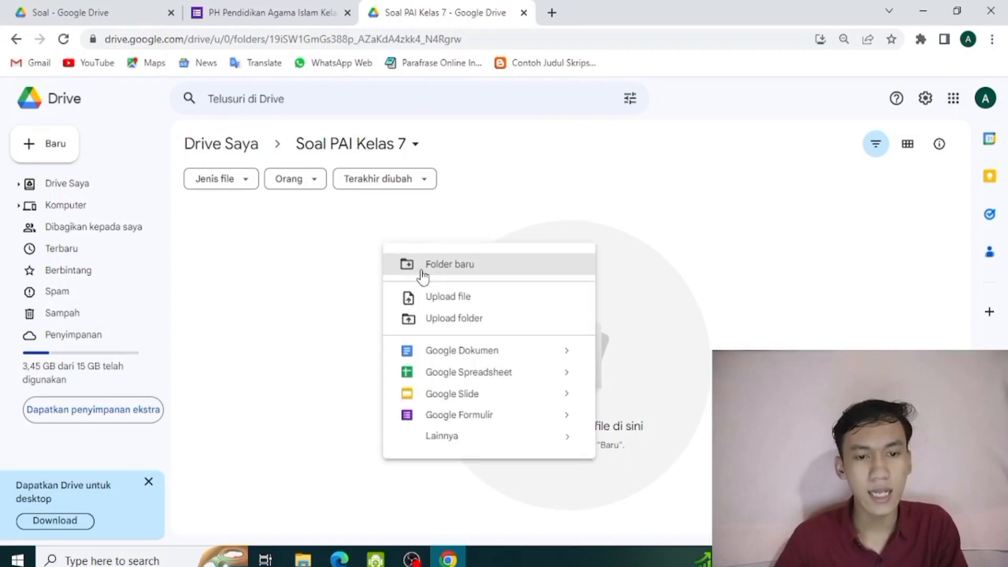
pyautogui.click(458, 415)
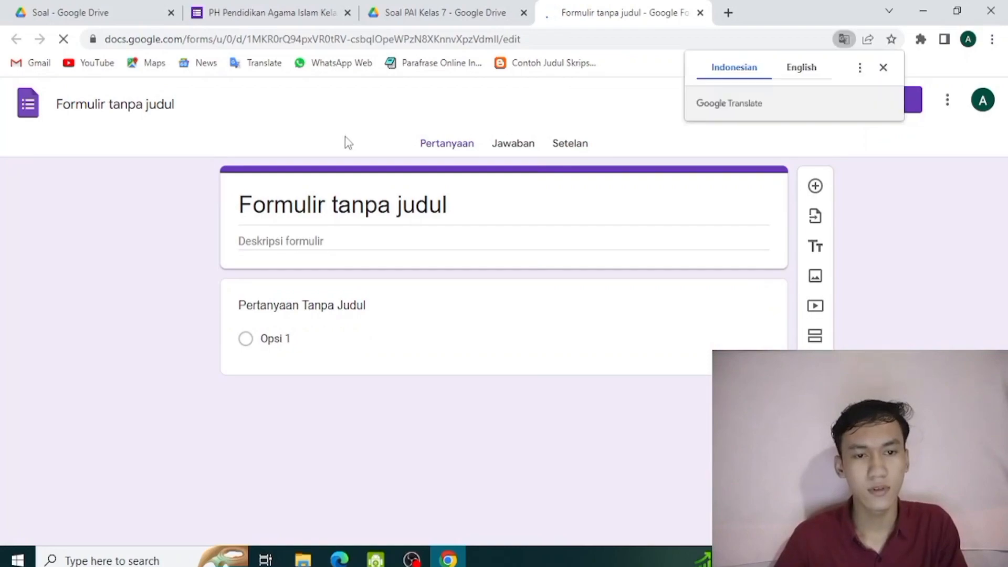
pyautogui.click(882, 68)
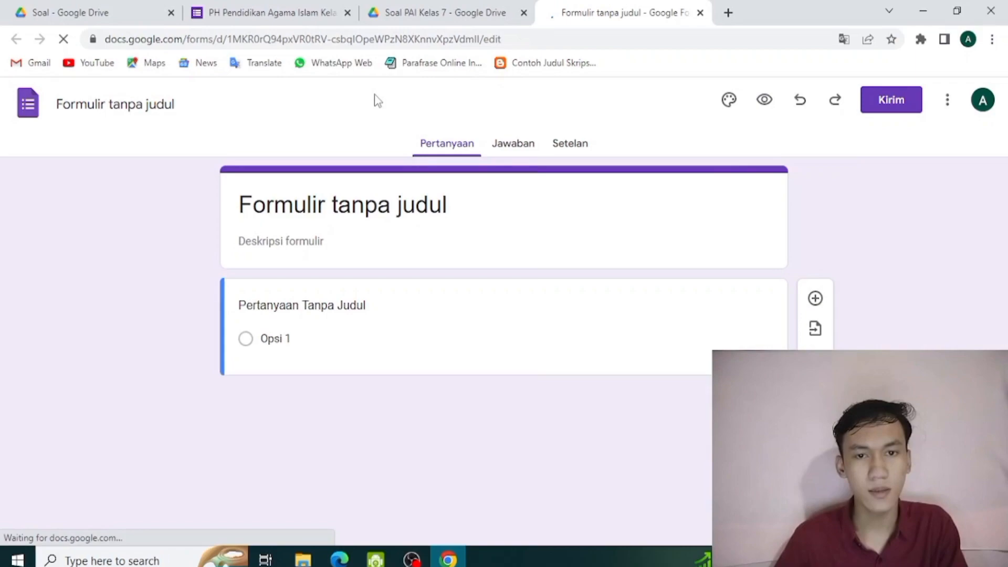
# - Switch to the open "PH Pendidikan Agama Islam Kelas 7" form and enter the student's name under Nama Siswa
pyautogui.click(288, 11)
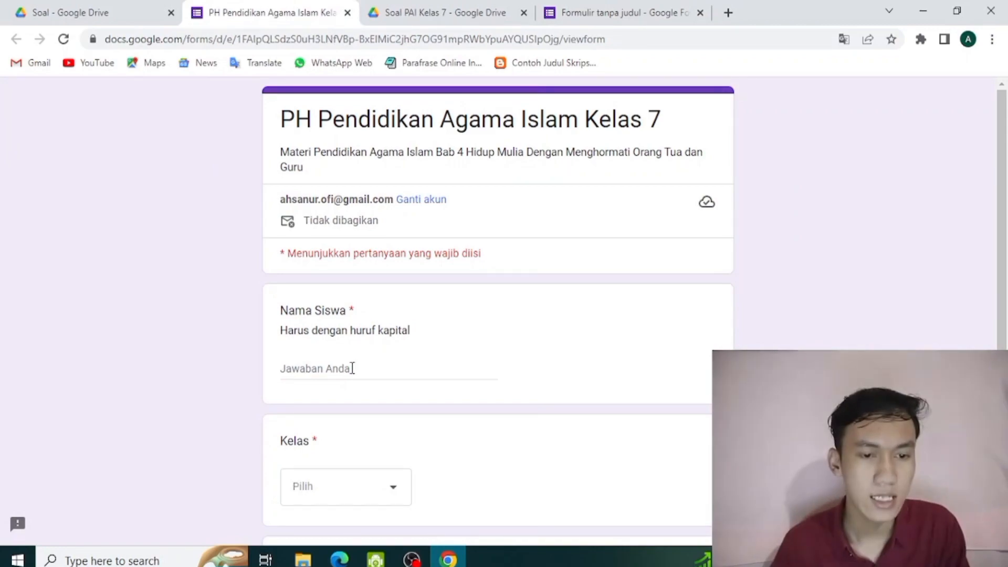
pyautogui.scroll(-1, 362, 289)
pyautogui.click(368, 293)
pyautogui.scroll(-3, 423, 345)
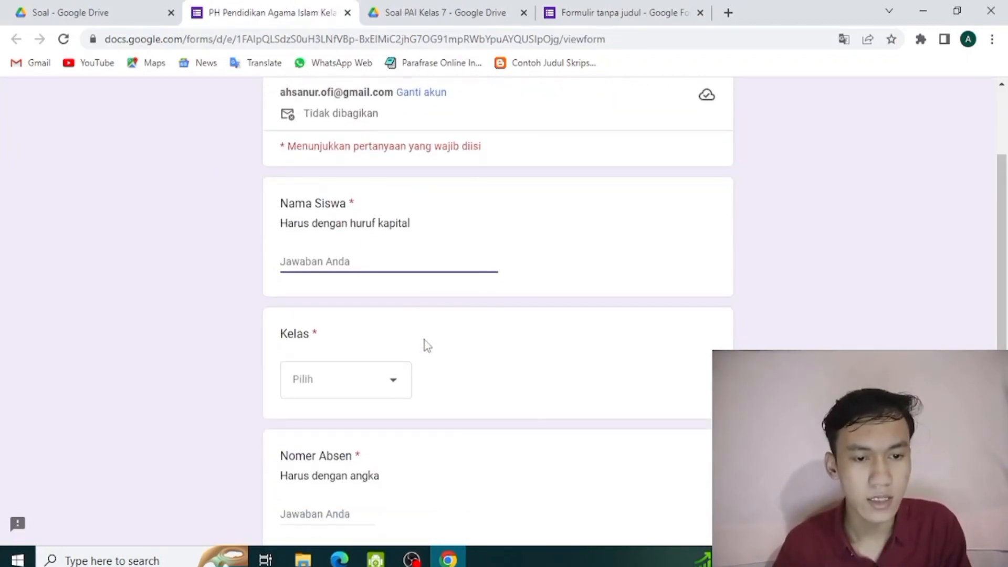
pyautogui.scroll(5, 392, 263)
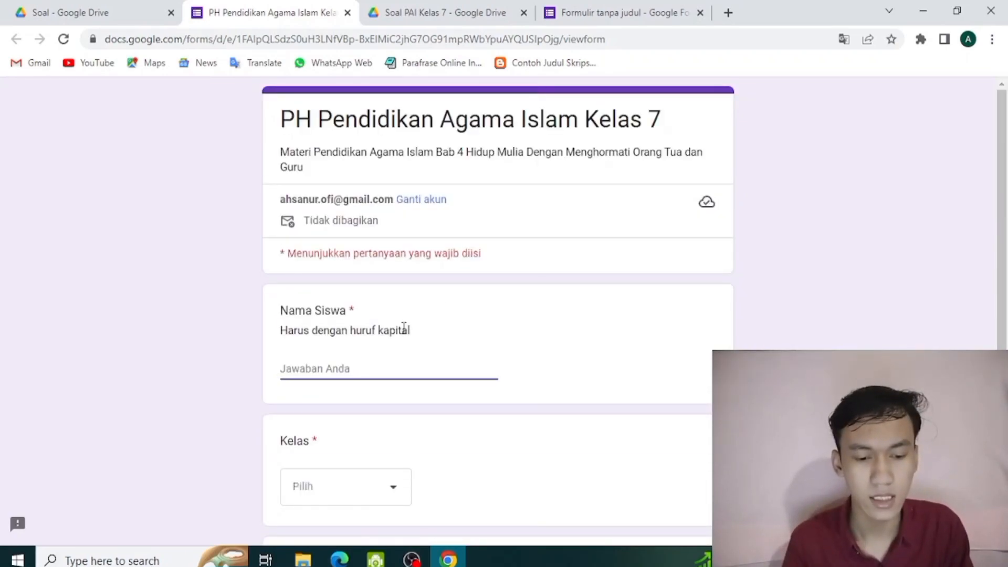
pyautogui.write('Budi')
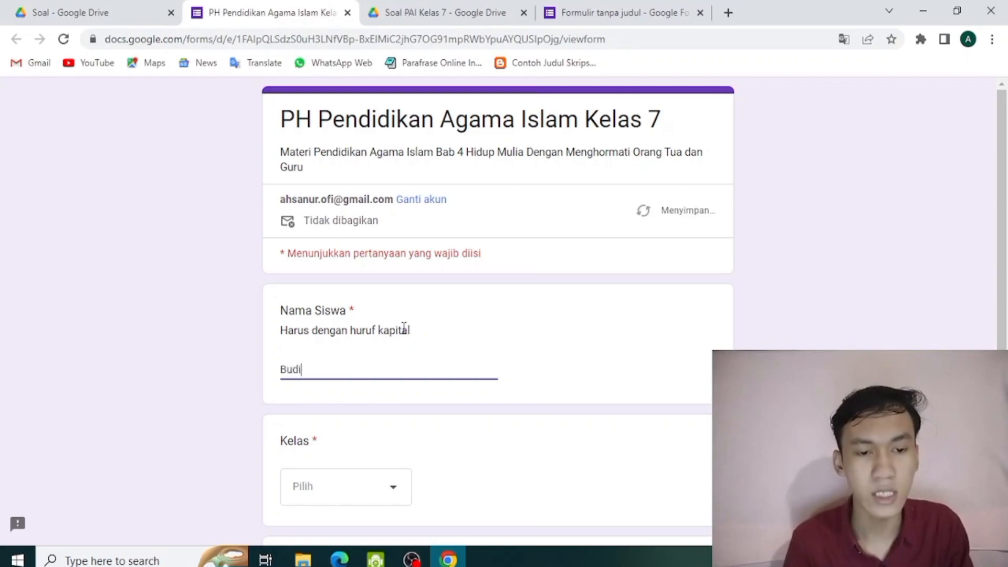
# - Choose Kelas 7A as the class, enter 12 for Nomer Absen and continue to the next section of the form
pyautogui.scroll(-3, 405, 328)
pyautogui.click(385, 347)
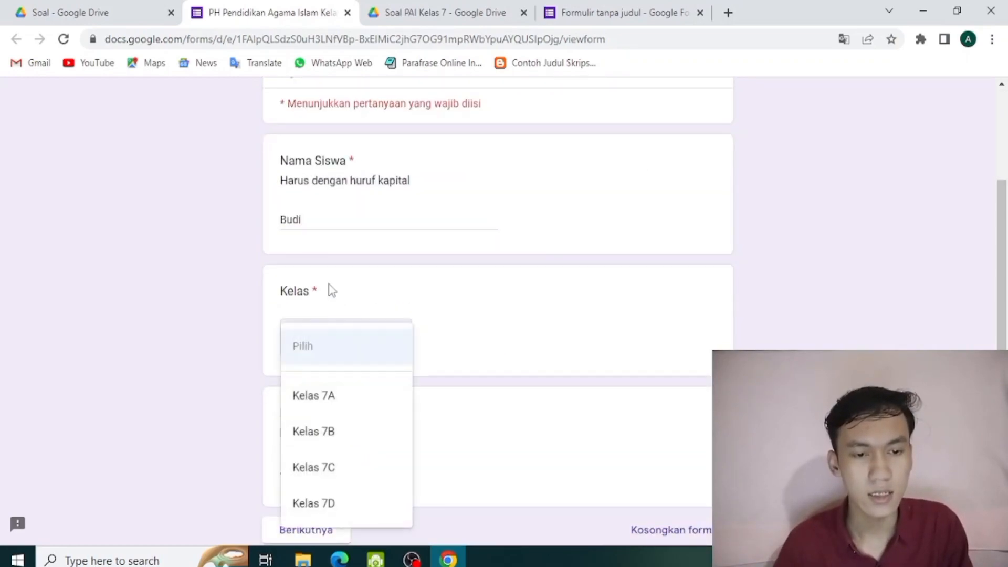
pyautogui.click(324, 395)
pyautogui.scroll(-2, 354, 357)
pyautogui.click(354, 354)
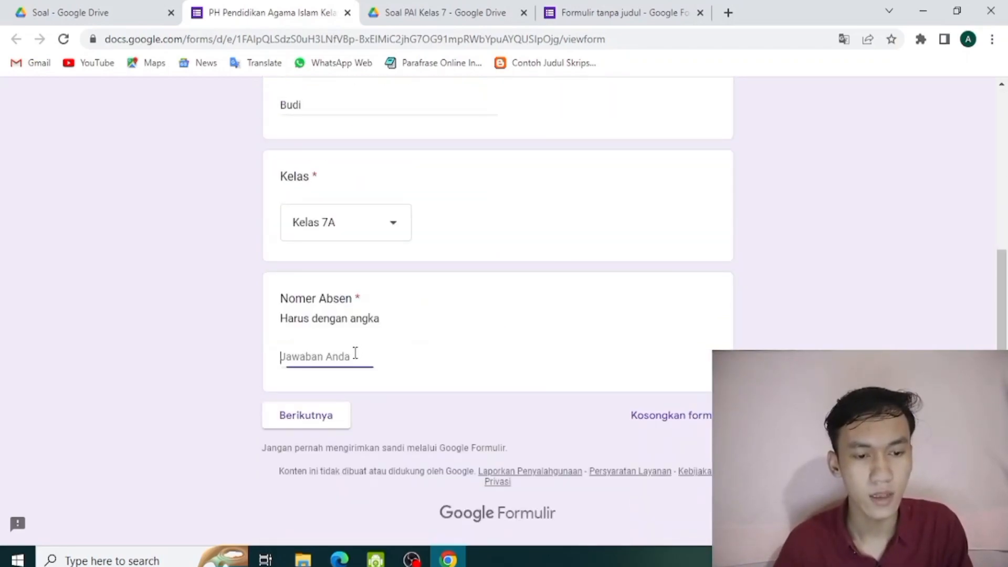
pyautogui.write('12')
pyautogui.click(332, 415)
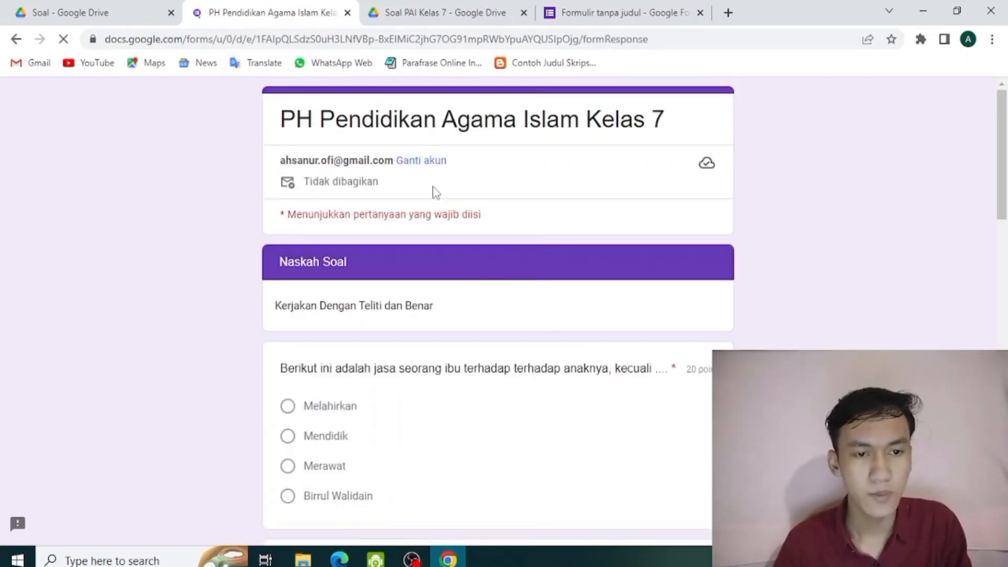
# - Look through the multiple-choice questions in the Naskah Soal section, including their answer options and point values
pyautogui.scroll(-2, 399, 278)
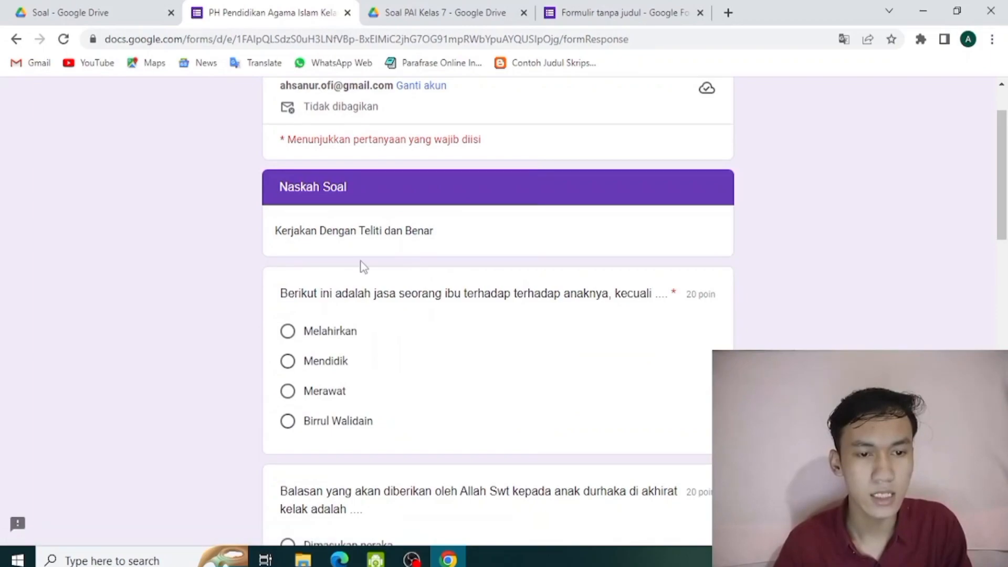
pyautogui.scroll(-4, 368, 307)
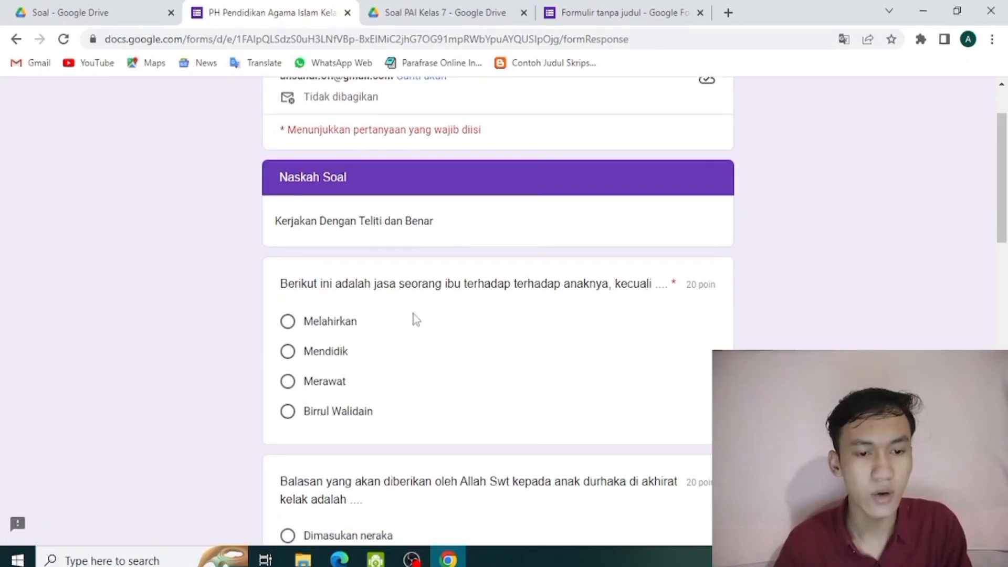
pyautogui.scroll(5, 405, 262)
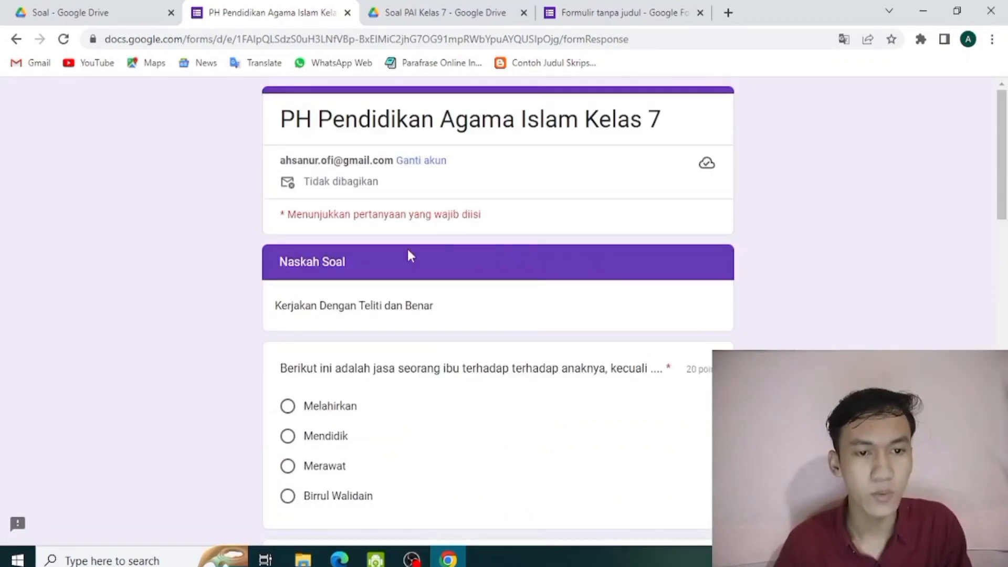
pyautogui.scroll(-4, 408, 260)
pyautogui.scroll(-3, 378, 283)
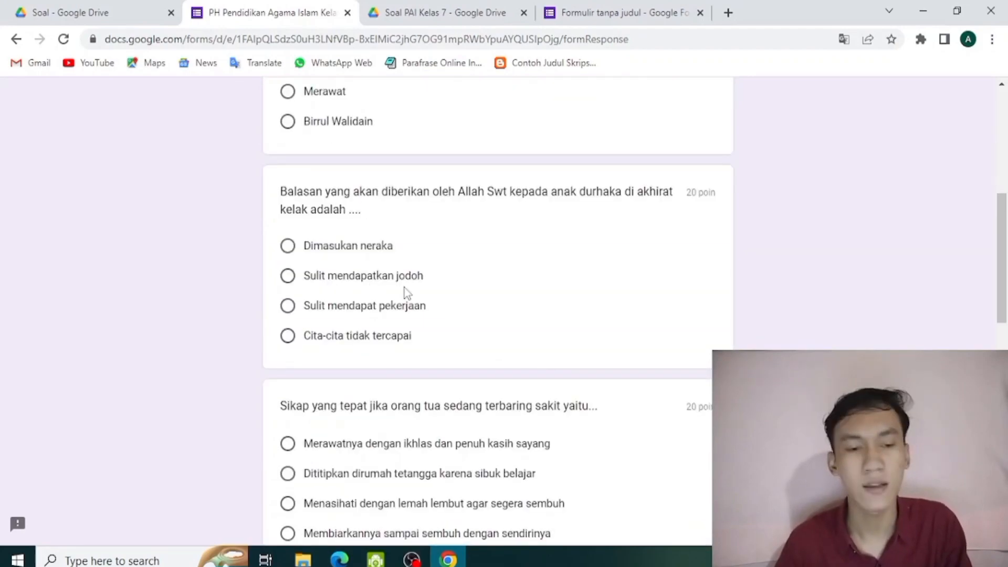
pyautogui.scroll(-1, 389, 305)
pyautogui.scroll(-3, 359, 294)
pyautogui.scroll(10, 365, 266)
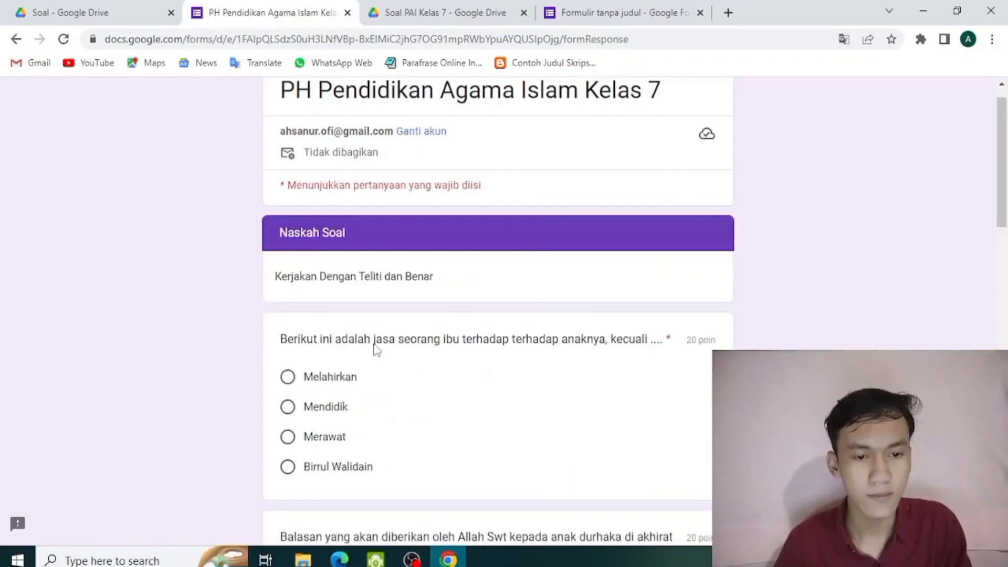
# - Answer the first question with "Birrul Walidain" and choose an answer for the second question about disobedient children
pyautogui.scroll(-3, 367, 336)
pyautogui.click(287, 346)
pyautogui.scroll(-3, 301, 339)
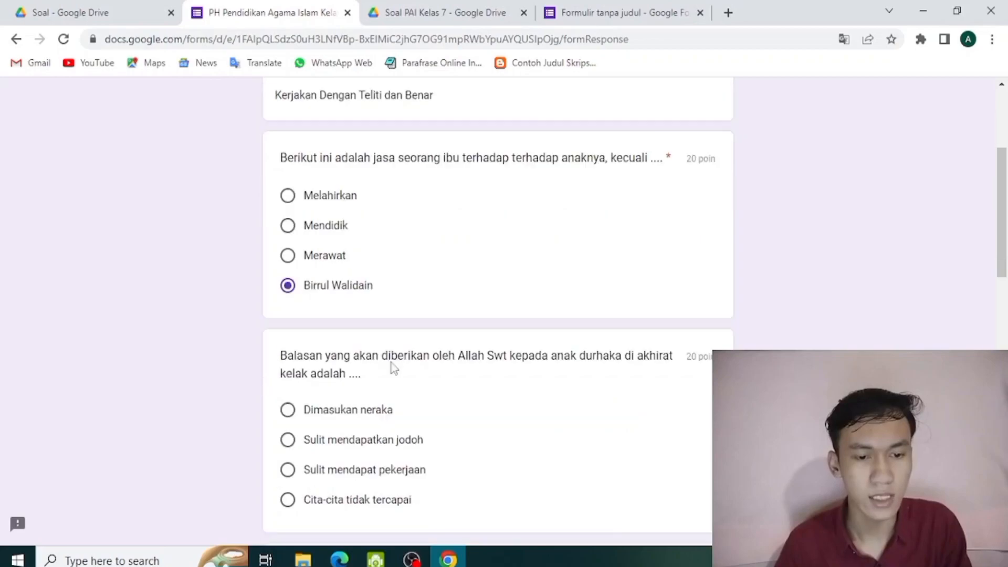
pyautogui.click(319, 325)
pyautogui.scroll(-6, 299, 289)
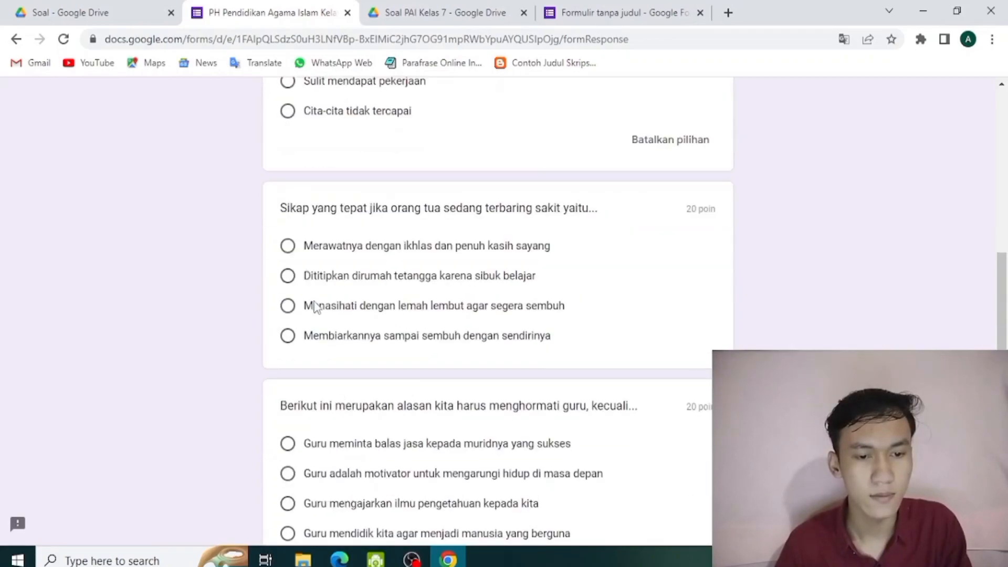
# - Answer the third question with "Merawatnya dengan ikhlas dan penuh kasih sayang" and the fourth with "Guru meminta balas jasa kepada muridnya yang sukses"
pyautogui.click(289, 247)
pyautogui.scroll(-4, 321, 368)
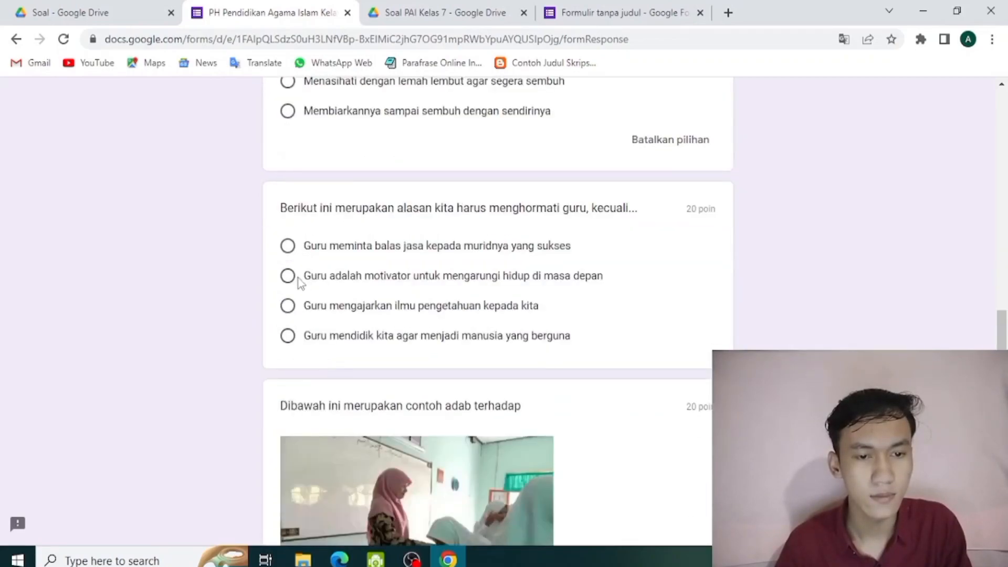
pyautogui.click(287, 246)
# - Answer the final photo question with "Guru" and submit the form
pyautogui.scroll(6, 368, 271)
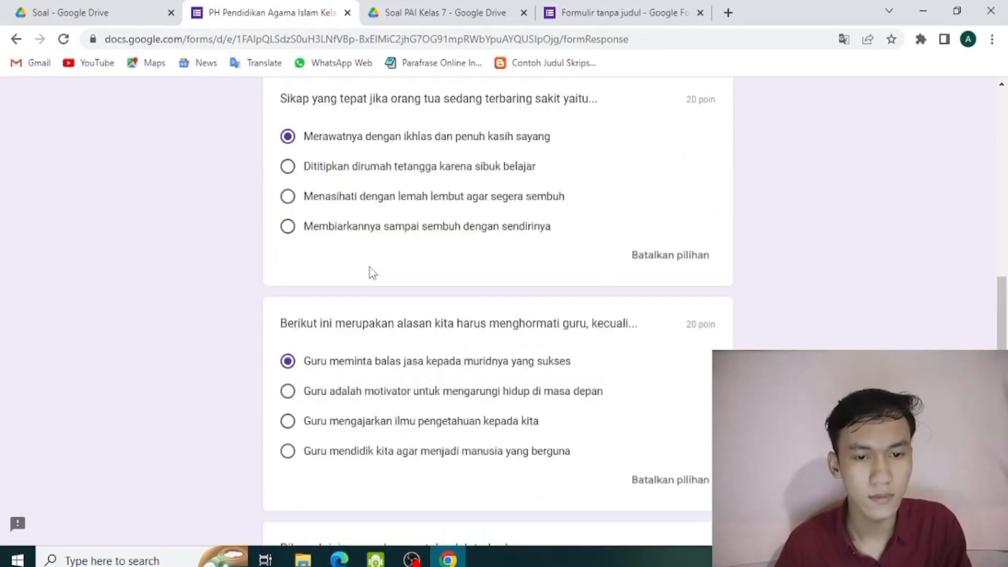
pyautogui.scroll(4, 352, 265)
pyautogui.scroll(-15, 379, 305)
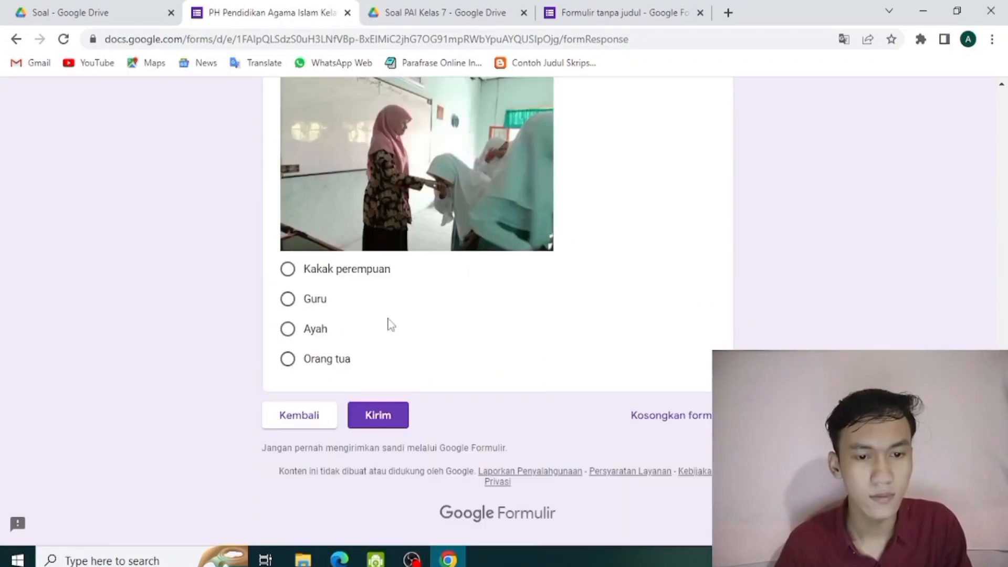
pyautogui.click(288, 299)
pyautogui.click(386, 444)
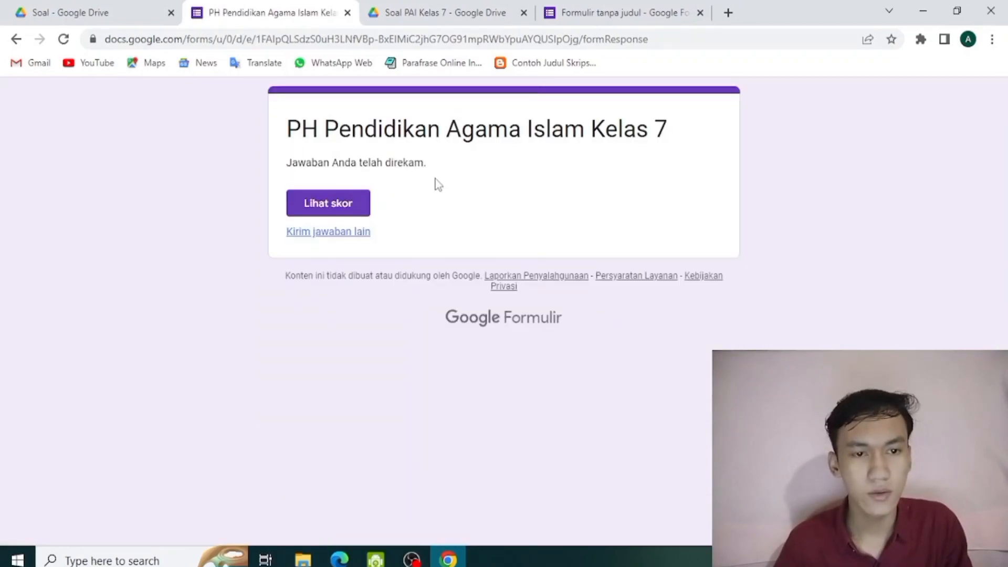
# - Switch to the untitled form, rename it "PH Pendidikan Agama Islam Kelas 7" and apply the same text as its heading title
pyautogui.click(630, 7)
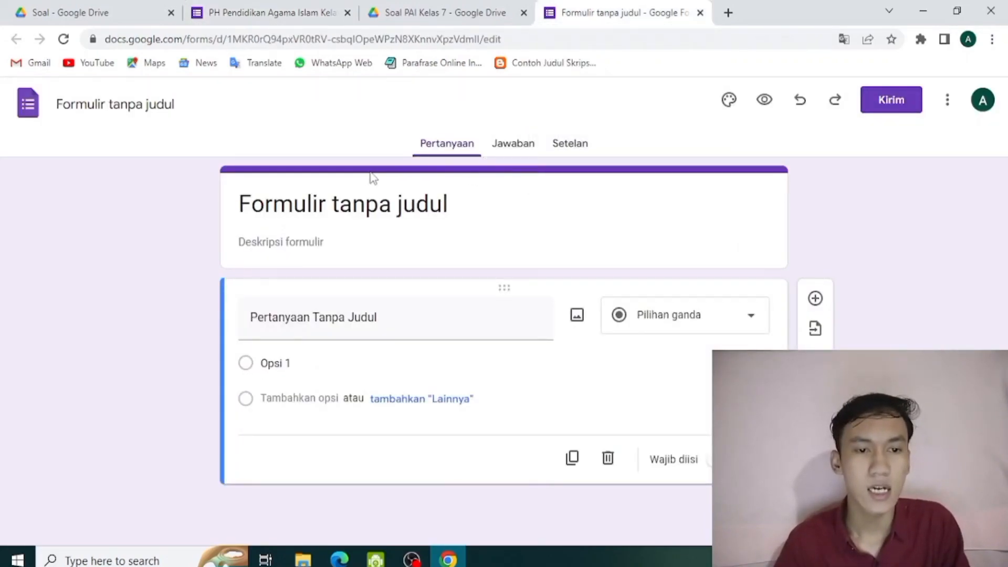
pyautogui.click(179, 109)
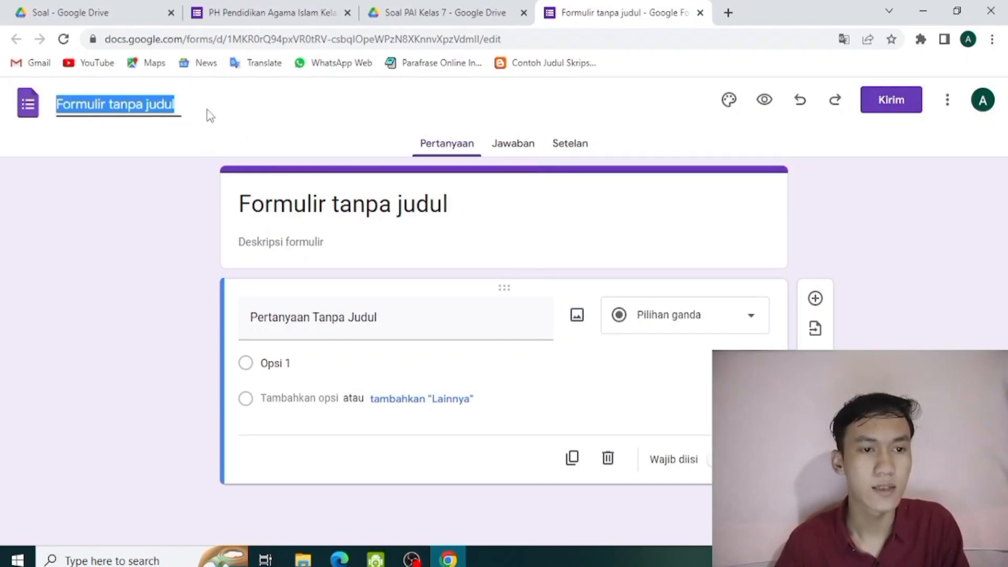
pyautogui.click(299, 118)
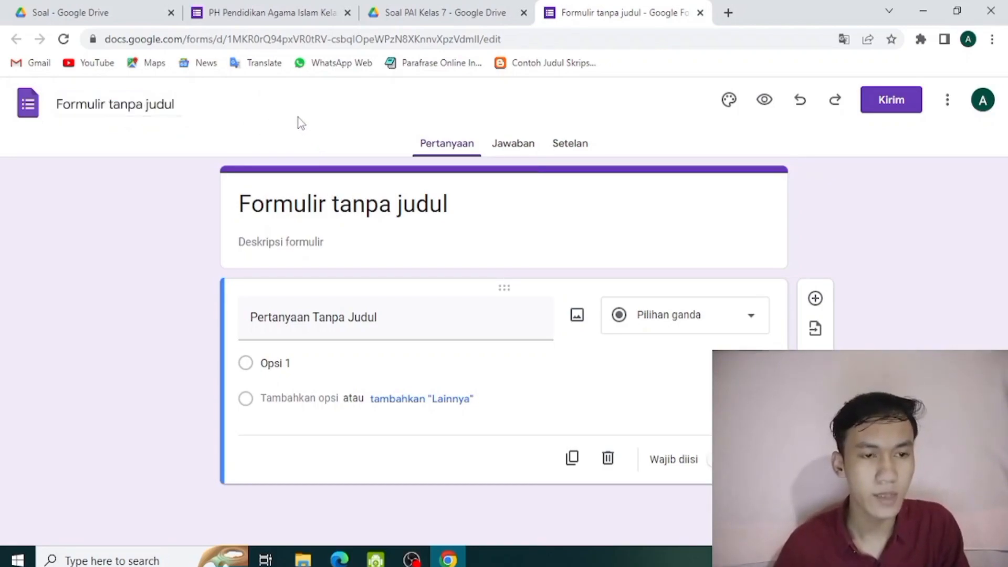
pyautogui.click(177, 104)
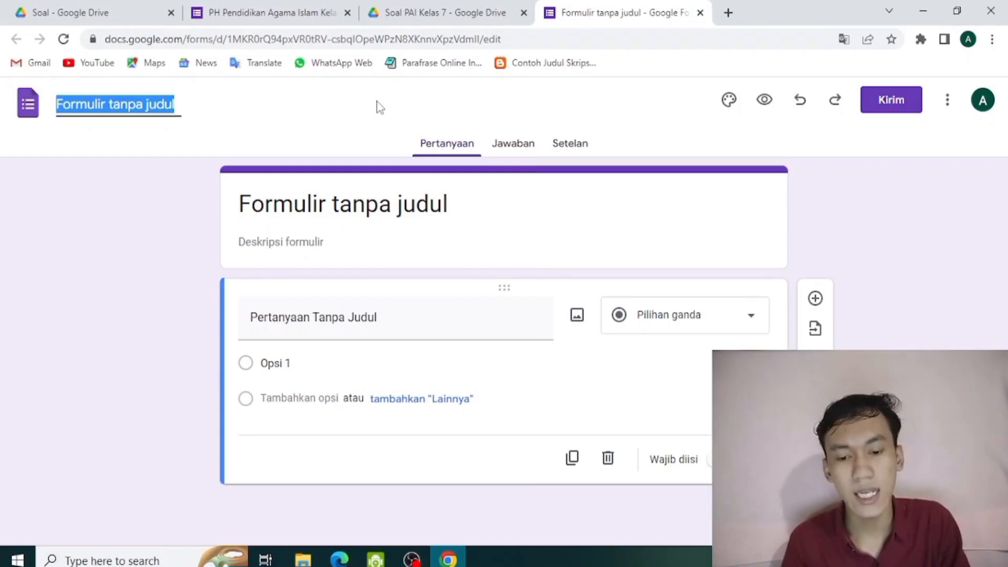
pyautogui.write('PENI')
pyautogui.press('BackSpace')
pyautogui.press('BackSpace')
pyautogui.press('BackSpace')
pyautogui.press('BackSpace')
pyautogui.write('PH PEndi')
pyautogui.press('BackSpace')
pyautogui.press('BackSpace')
pyautogui.write('endidikan Agama Islam KElas')
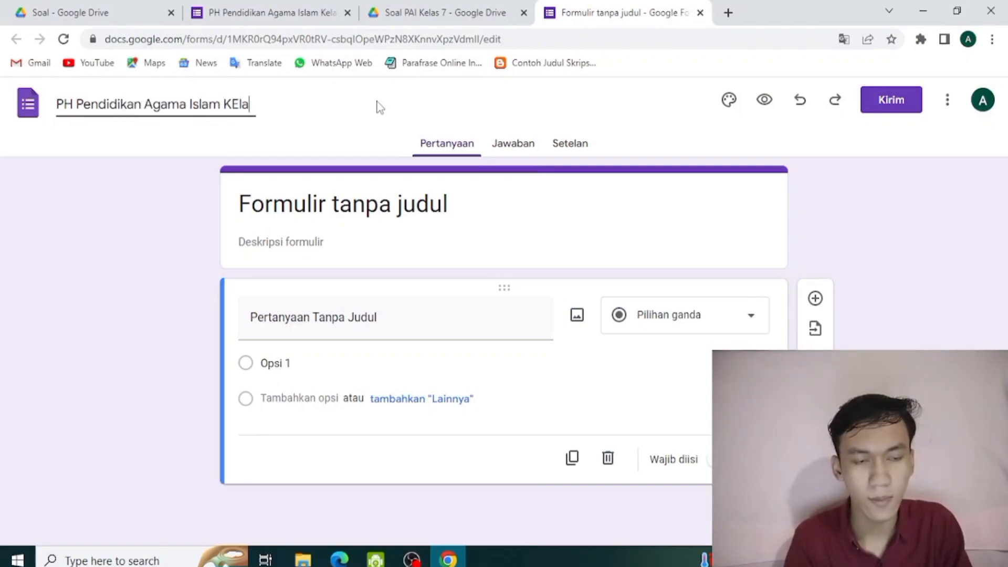
pyautogui.press('BackSpace')
pyautogui.press('BackSpace')
pyautogui.press('BackSpace')
pyautogui.press('BackSpace')
pyautogui.write('elas 7')
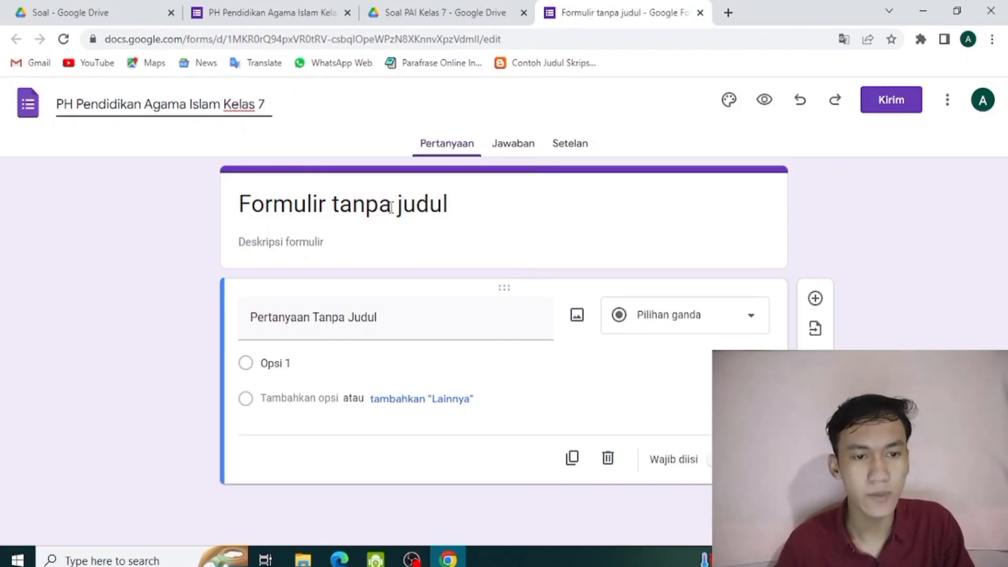
pyautogui.click(563, 206)
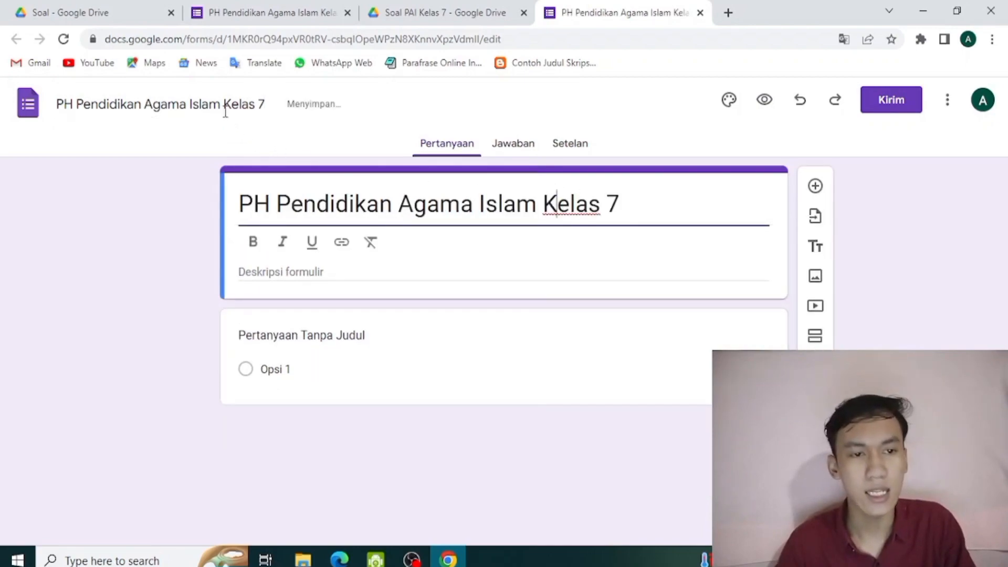
# - Enter the form description "Materi Pendidikan Agama Islam Bab Berbakti kepada orang tua dan guru"
pyautogui.click(440, 266)
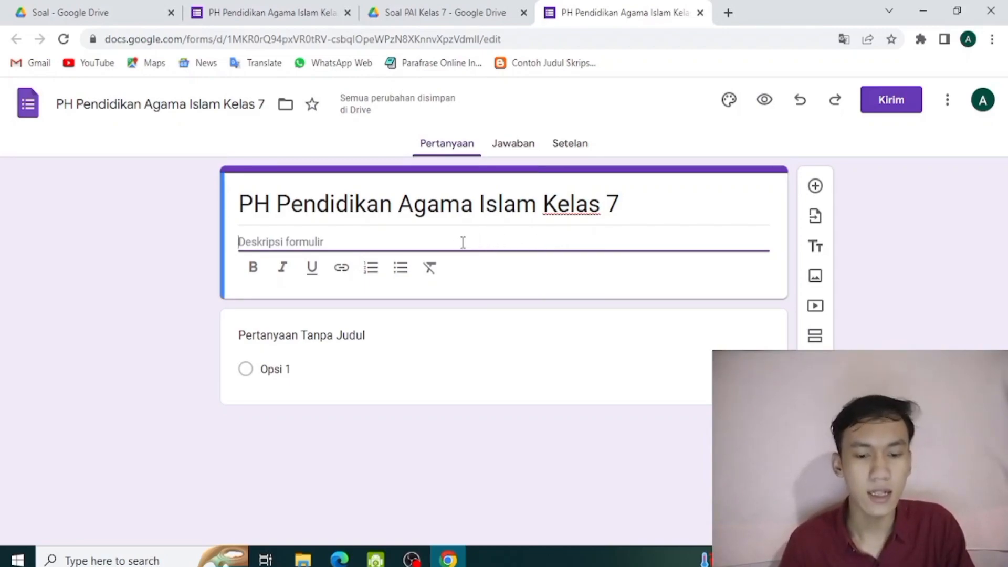
pyautogui.write('materi')
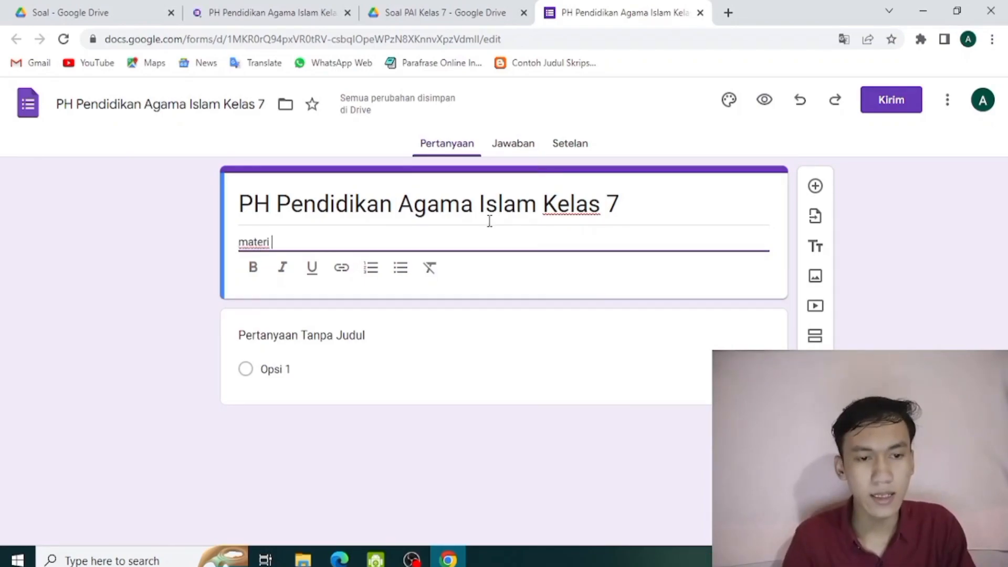
pyautogui.hotkey('ctrl', 'a')
pyautogui.write('Mate')
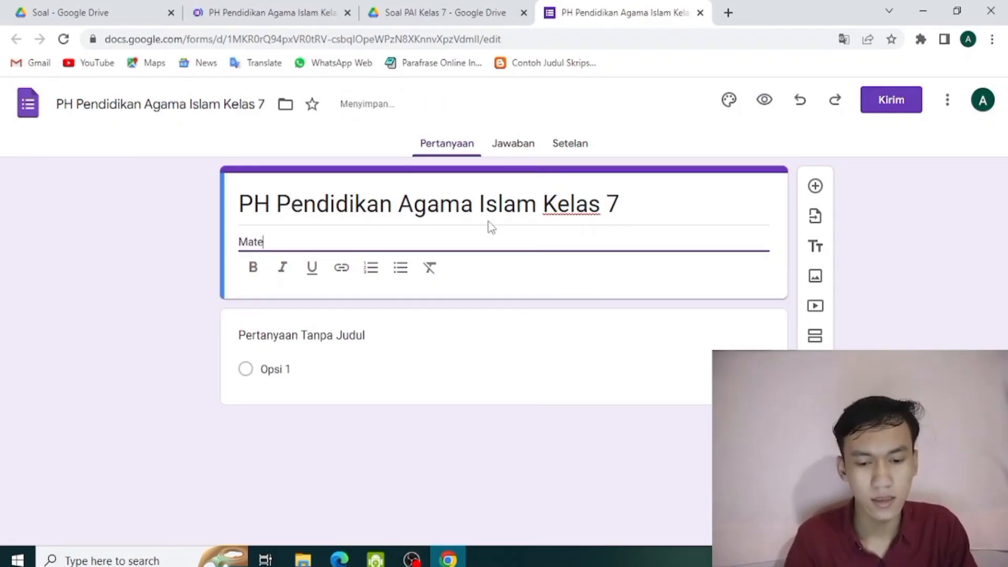
pyautogui.write('ri Pen')
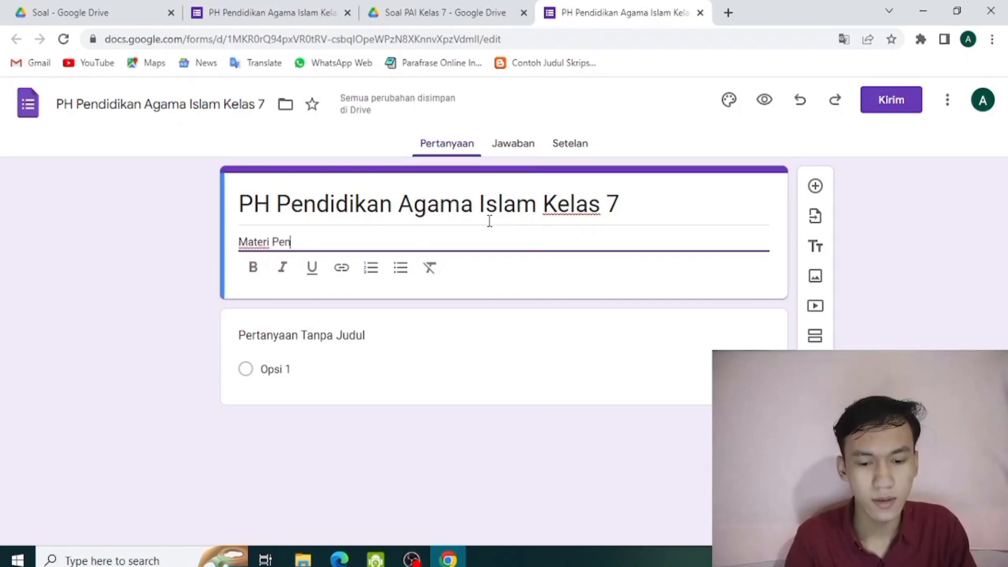
pyautogui.write('didikan Agama Islam ')
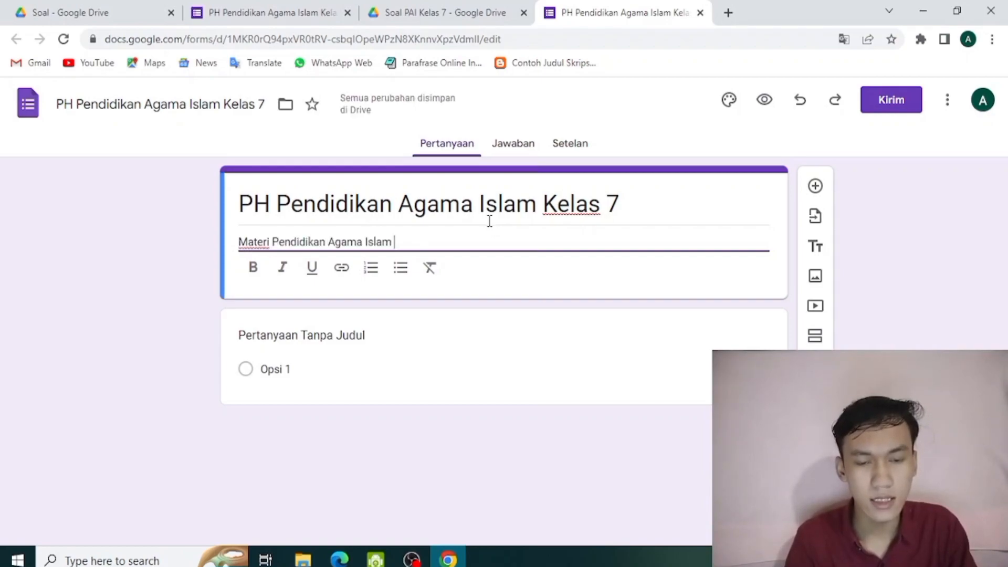
pyautogui.write('Bab')
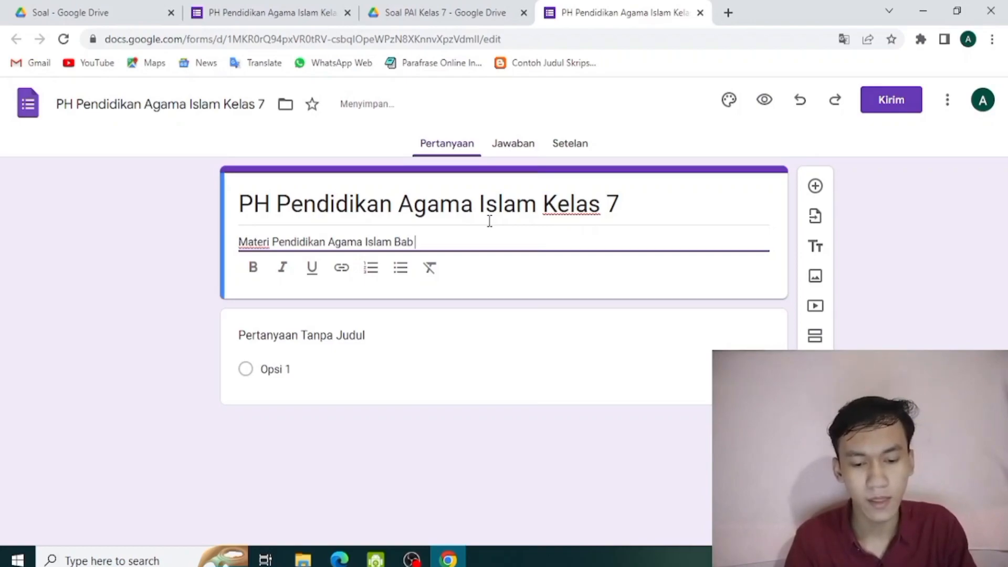
pyautogui.write(' Berbakti ')
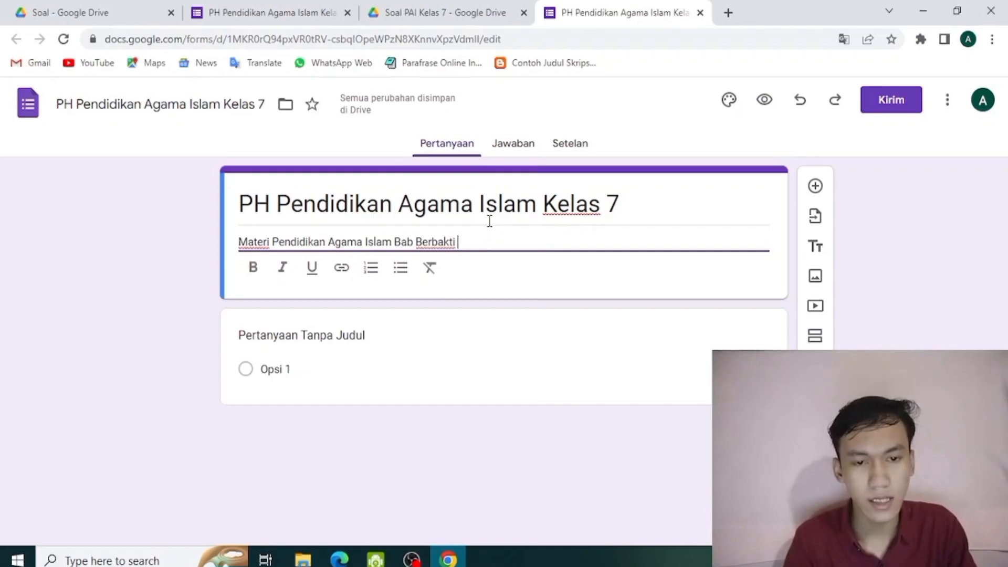
pyautogui.write('kepada orang tua dan guru')
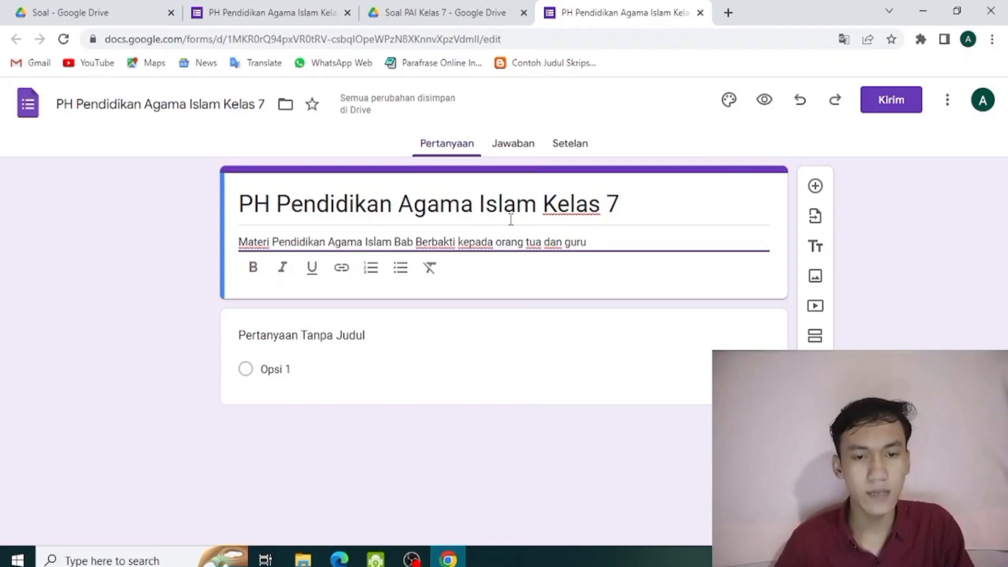
pyautogui.click(640, 206)
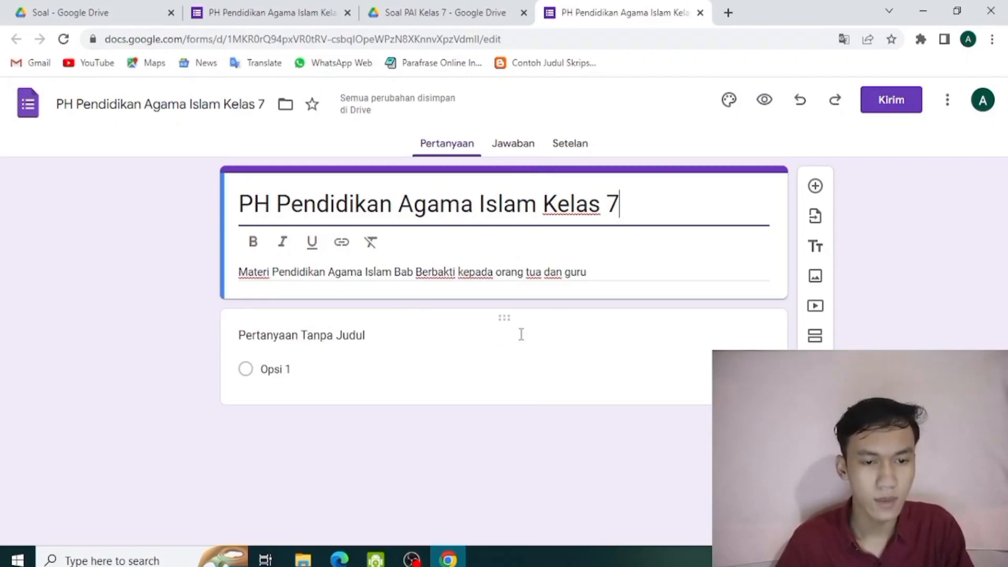
# - Turn the untitled question into a required Jawaban singkat question titled "Nama"
pyautogui.click(557, 323)
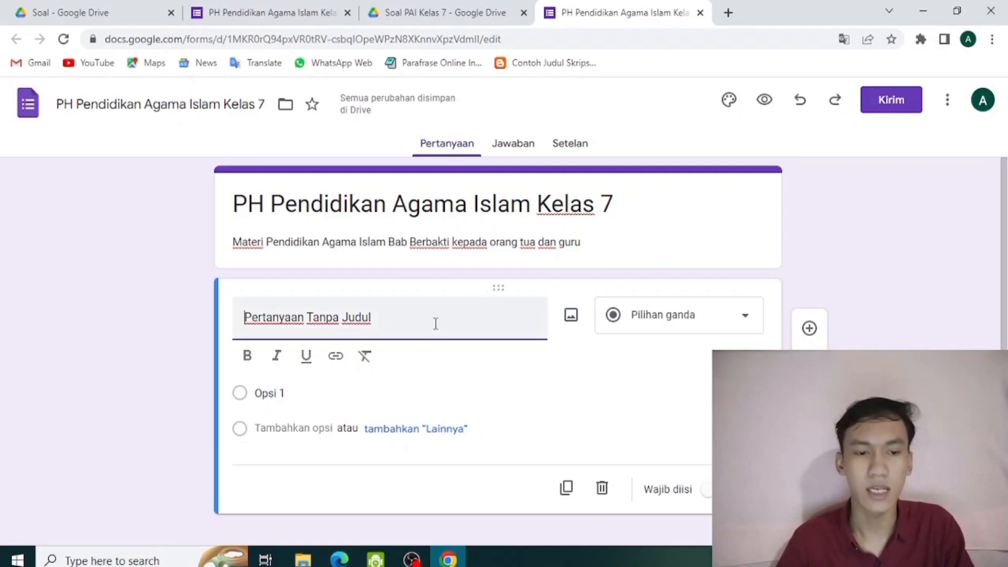
pyautogui.write('Nama')
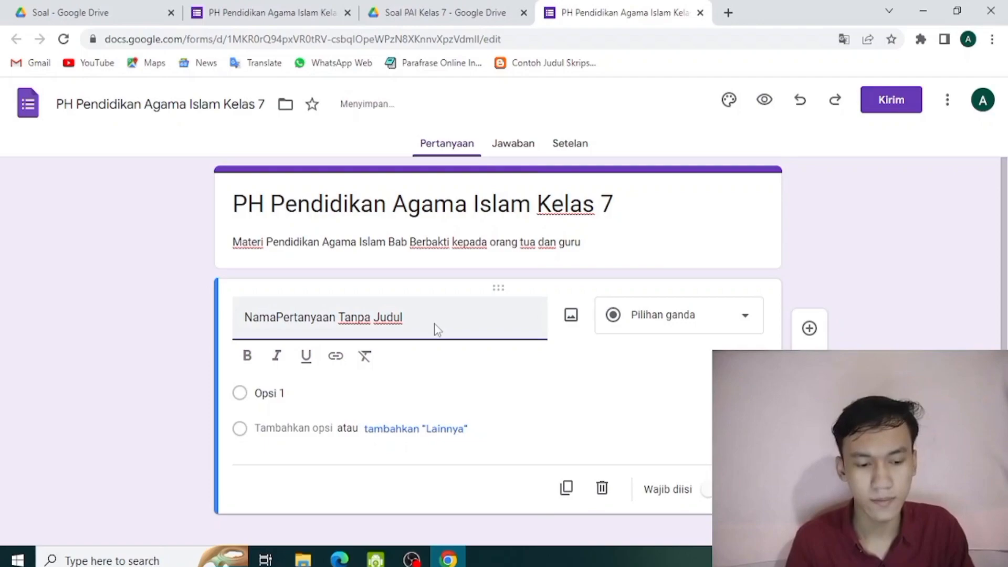
pyautogui.hotkey('ctrl', 'a')
pyautogui.write('Nama')
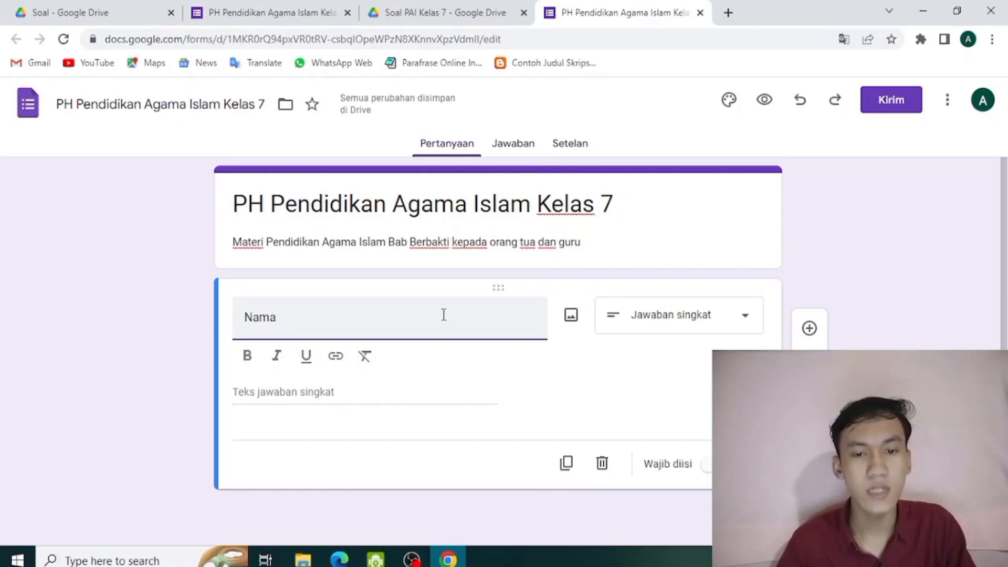
pyautogui.click(705, 318)
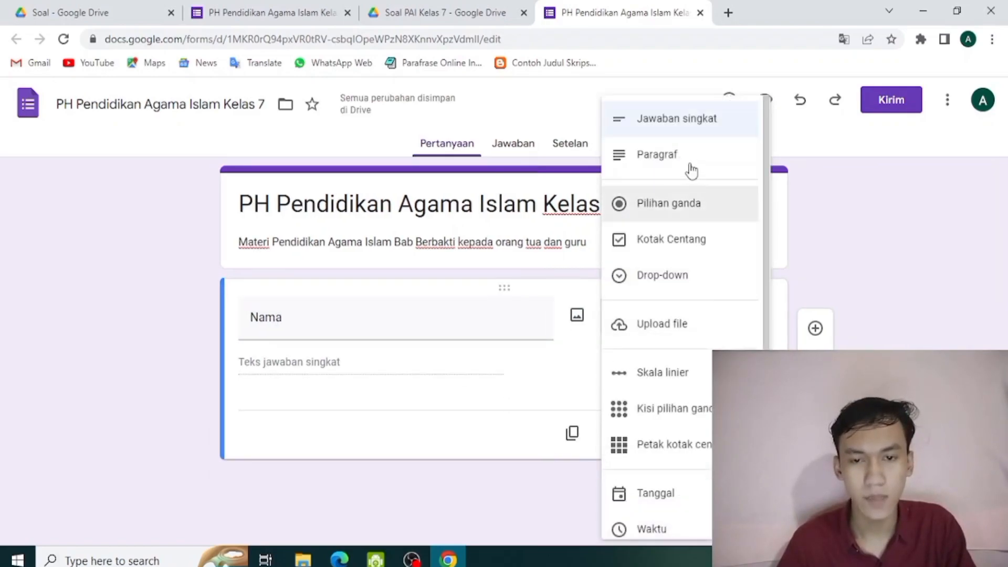
pyautogui.click(689, 126)
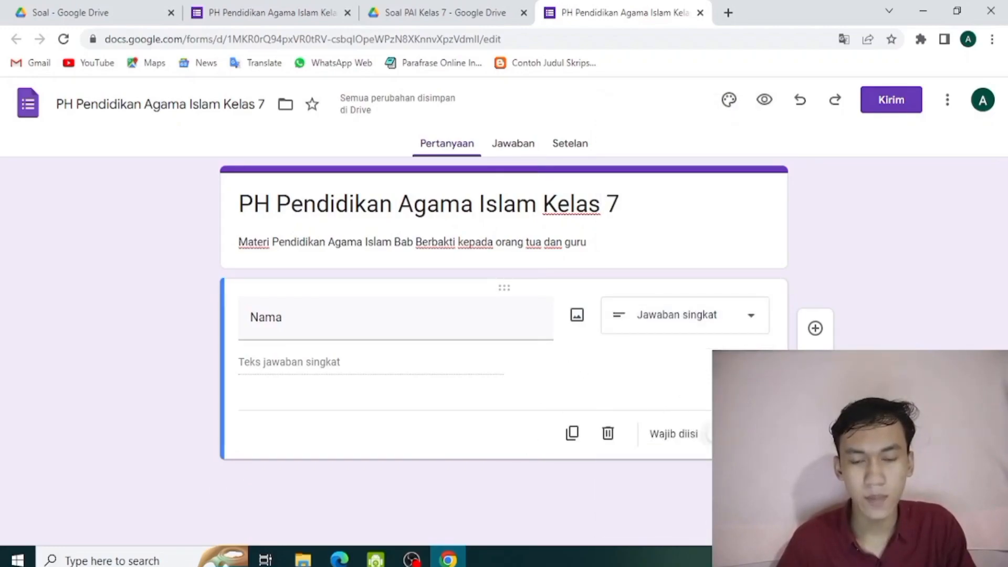
pyautogui.click(719, 434)
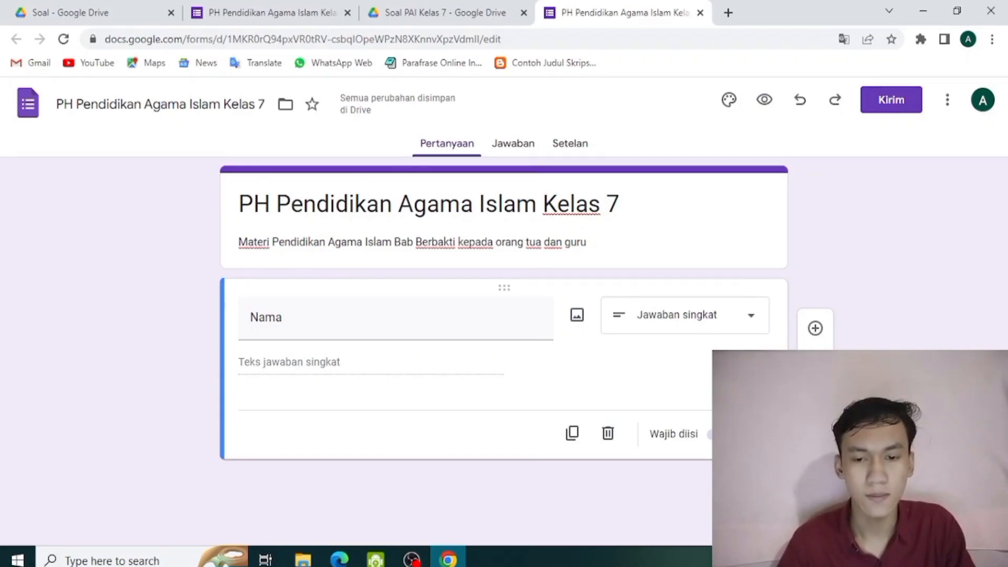
pyautogui.hotkey('alt', 'Left')
pyautogui.hotkey('alt', 'Right')
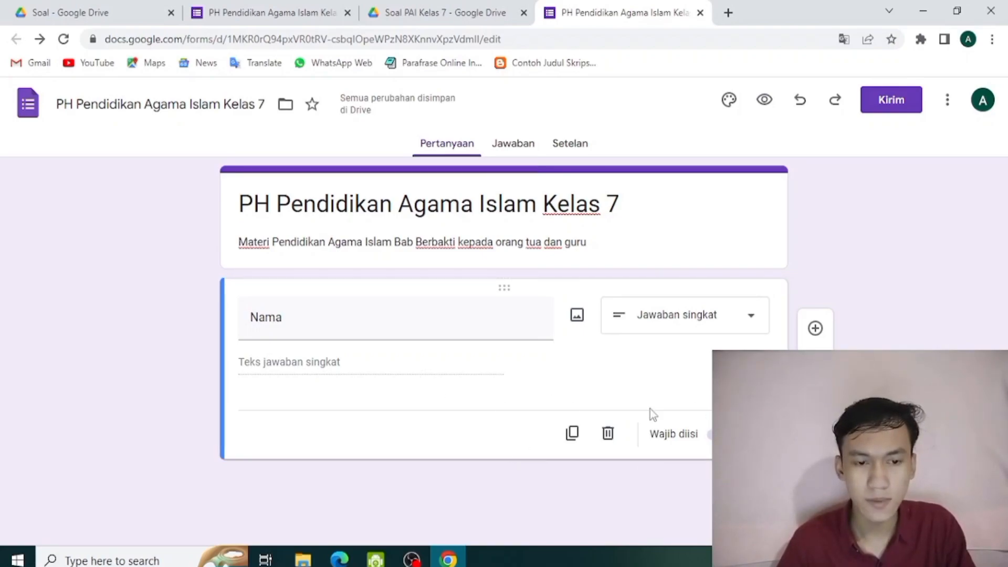
# - Add the description "Harus menggunakan huruf kapital" to the Nama question
pyautogui.click(788, 462)
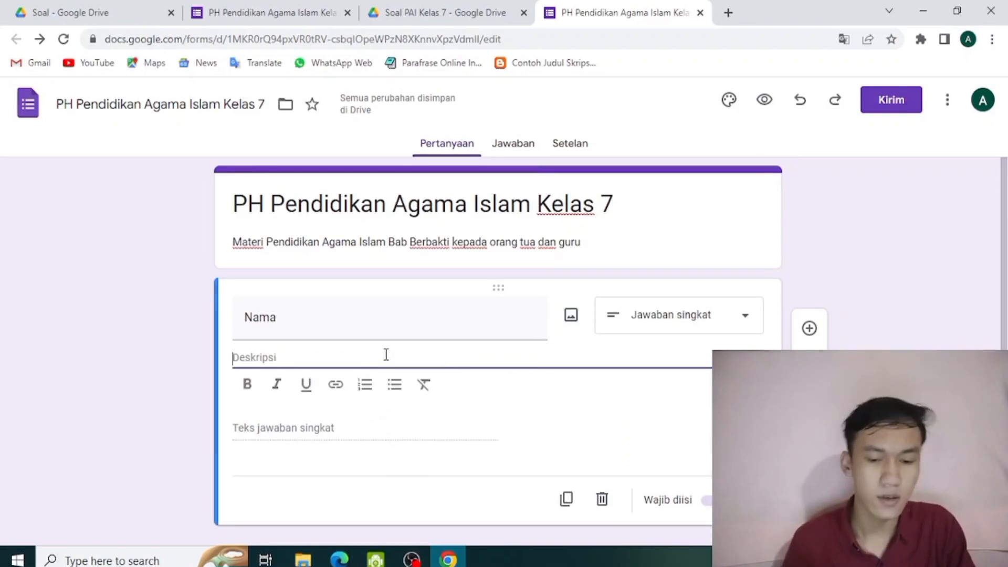
pyautogui.write('Harus')
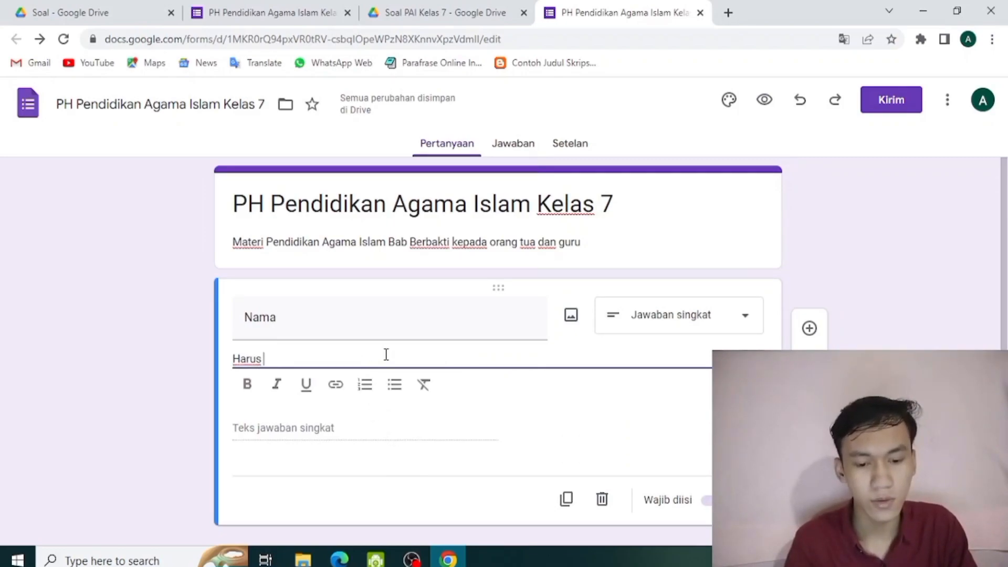
pyautogui.write(' menggu')
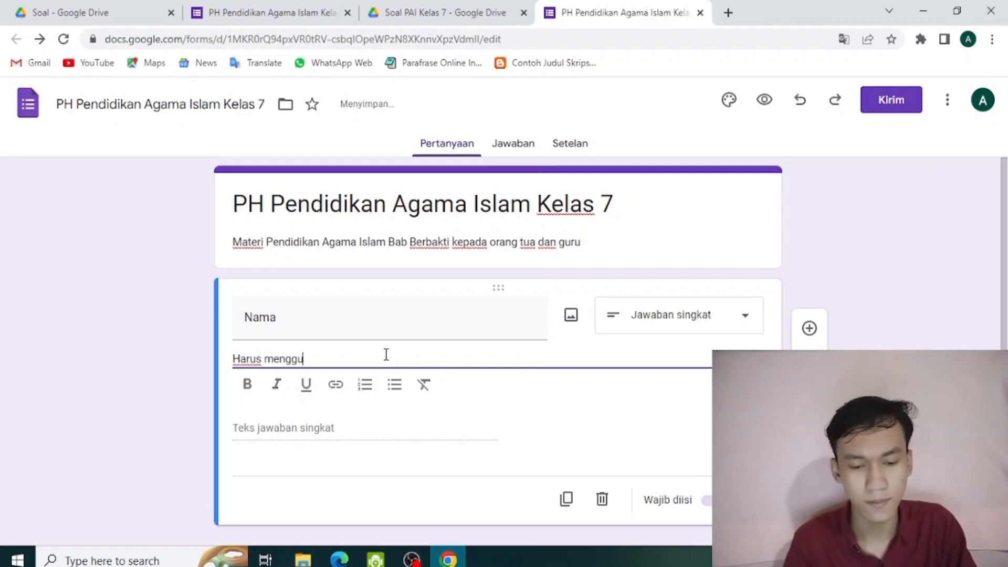
pyautogui.write('nakan huruf')
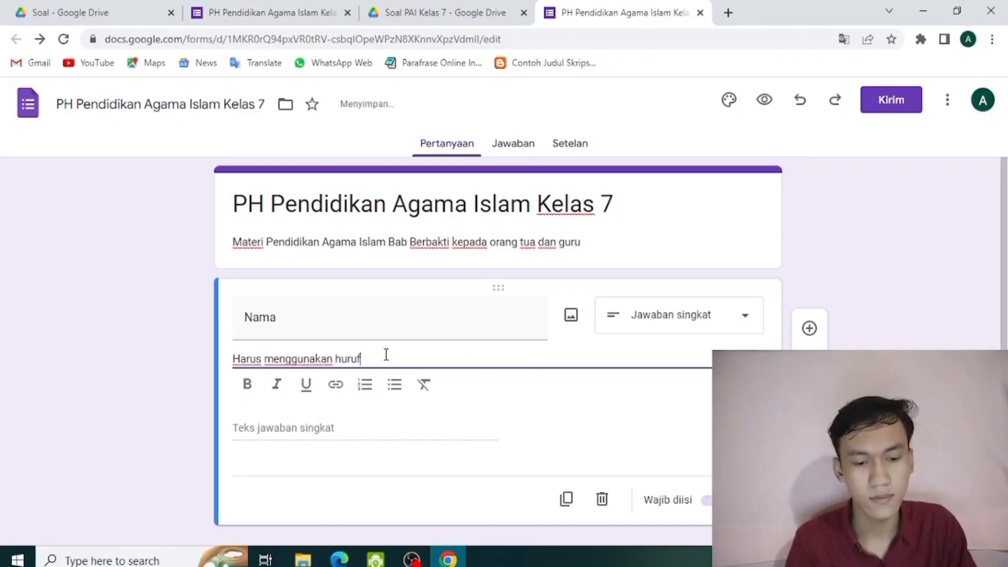
pyautogui.write(' kapital')
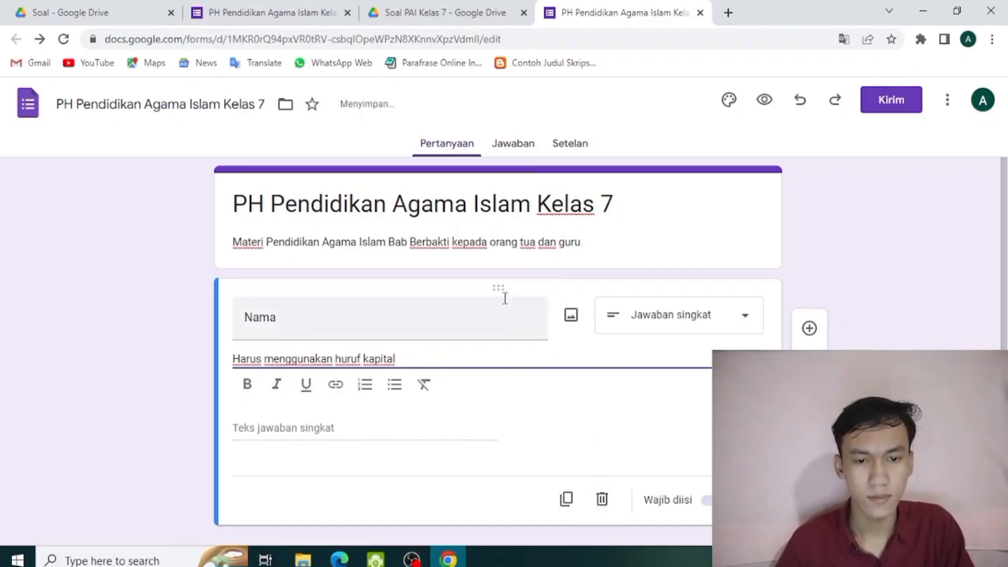
pyautogui.click(529, 306)
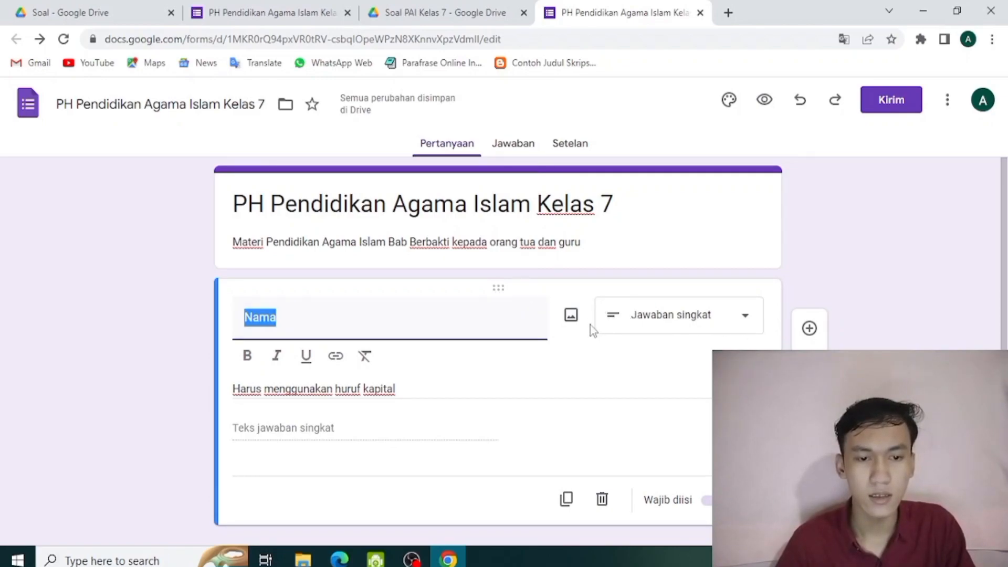
# - Add a new question titled "Kelas" below Nama and set its type to Drop-down
pyautogui.click(809, 330)
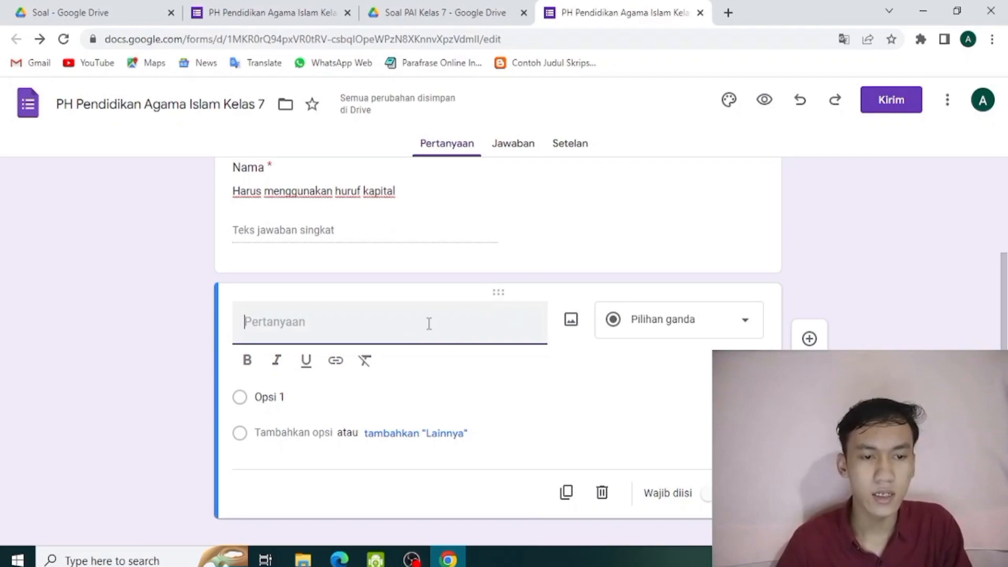
pyautogui.scroll(3, 472, 320)
pyautogui.scroll(-3, 473, 320)
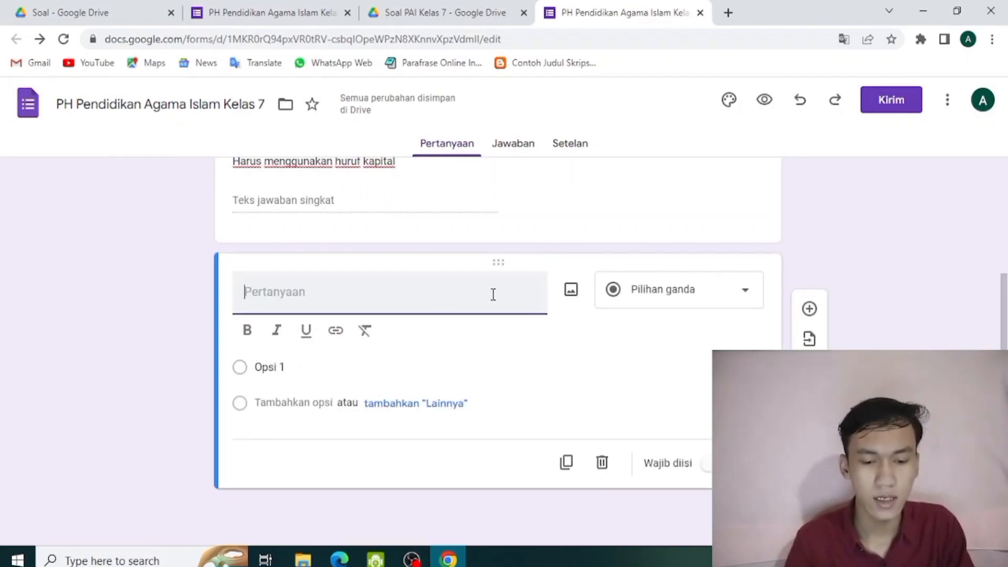
pyautogui.write('Kelas')
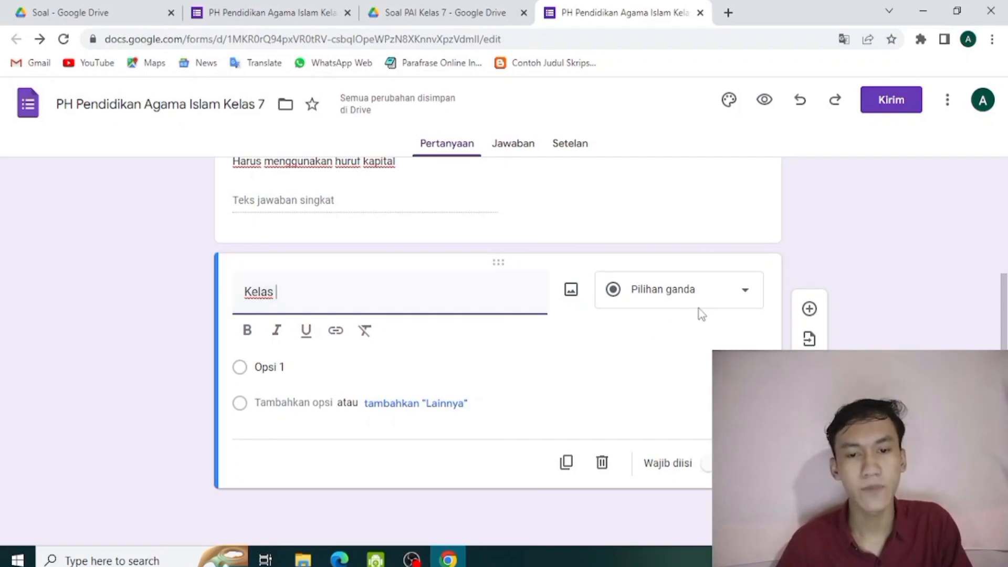
pyautogui.click(719, 292)
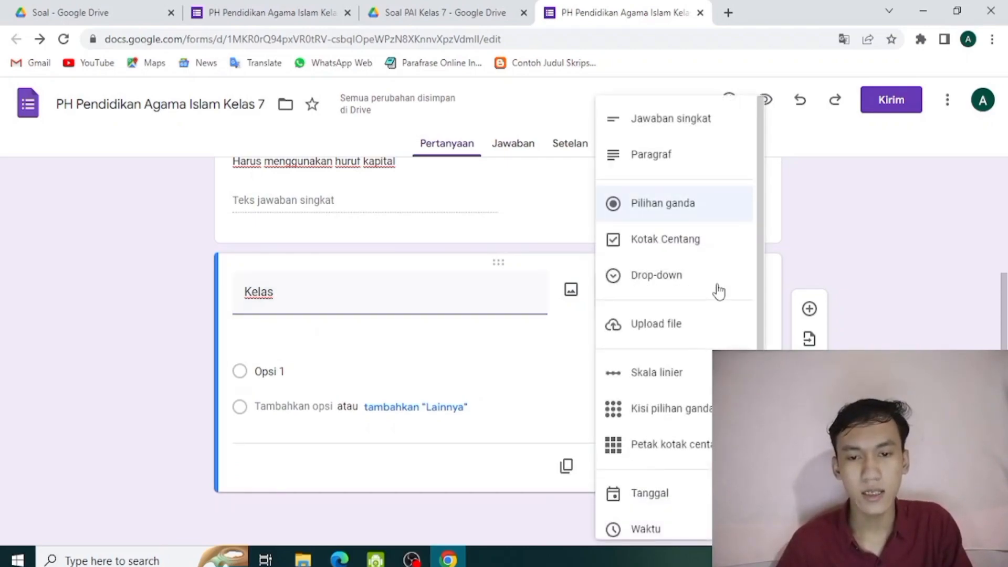
pyautogui.click(675, 282)
pyautogui.click(721, 323)
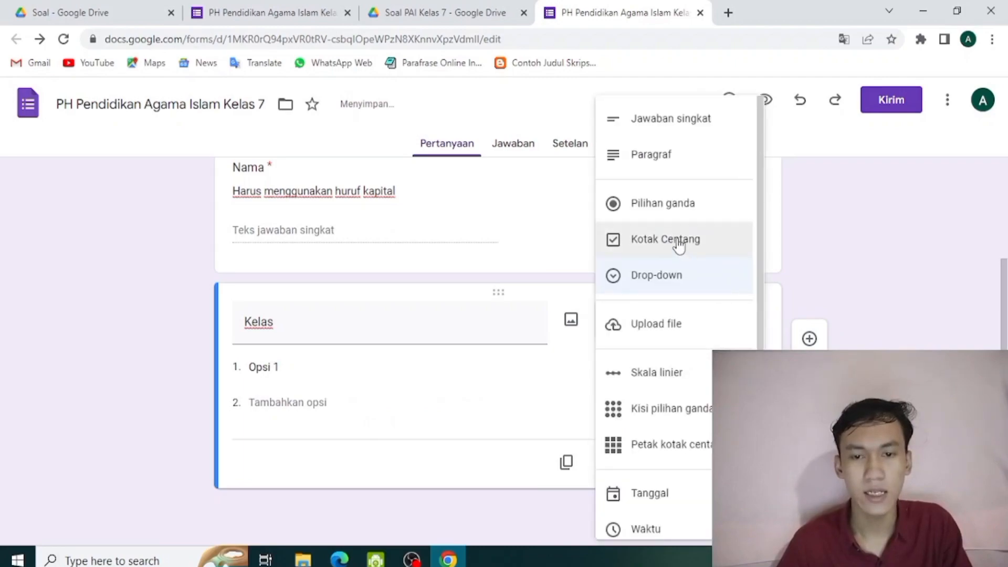
pyautogui.click(696, 286)
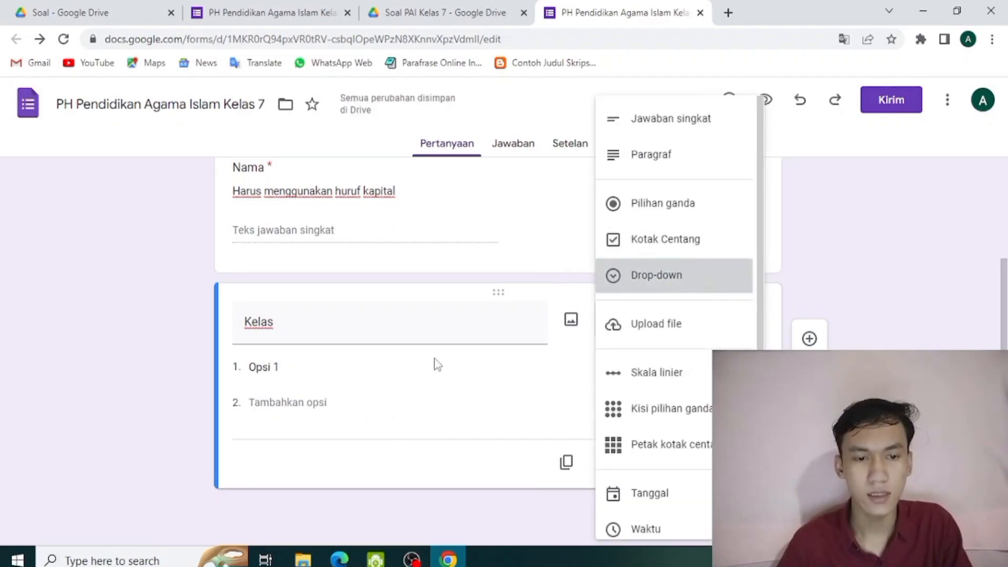
# - Fill the Kelas drop-down with the options Kelas 7A, Kelas 7B, Kelas 7C, Kelas 7D and Kelas 7E
pyautogui.click(384, 366)
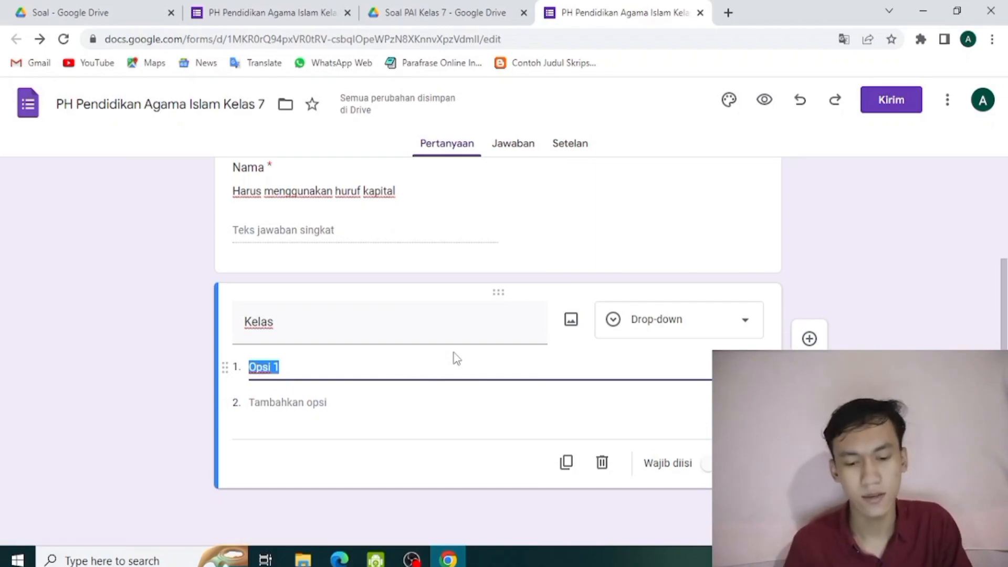
pyautogui.write('KElas')
pyautogui.hotkey('ctrl', 'a')
pyautogui.write('Kelas ')
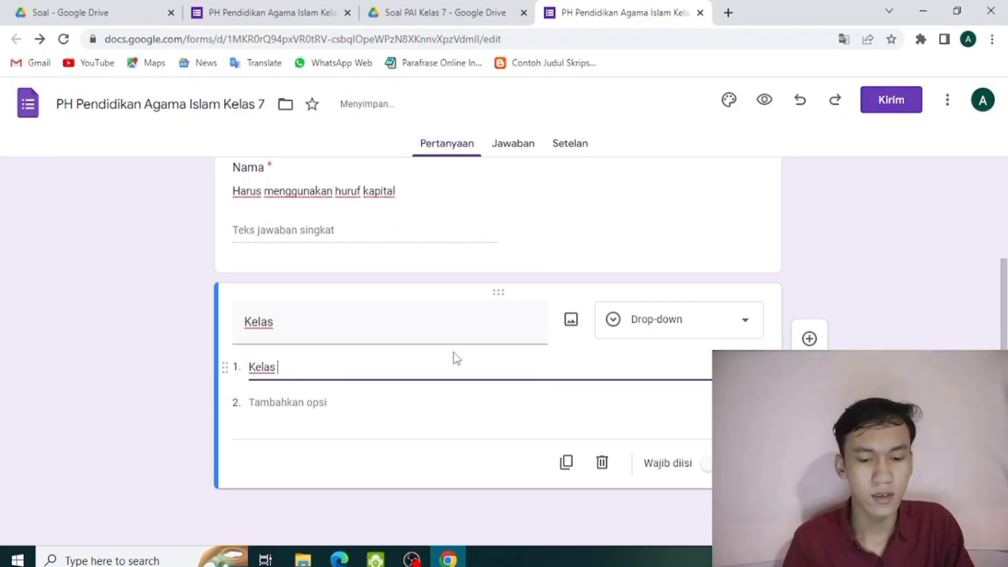
pyautogui.write('7A')
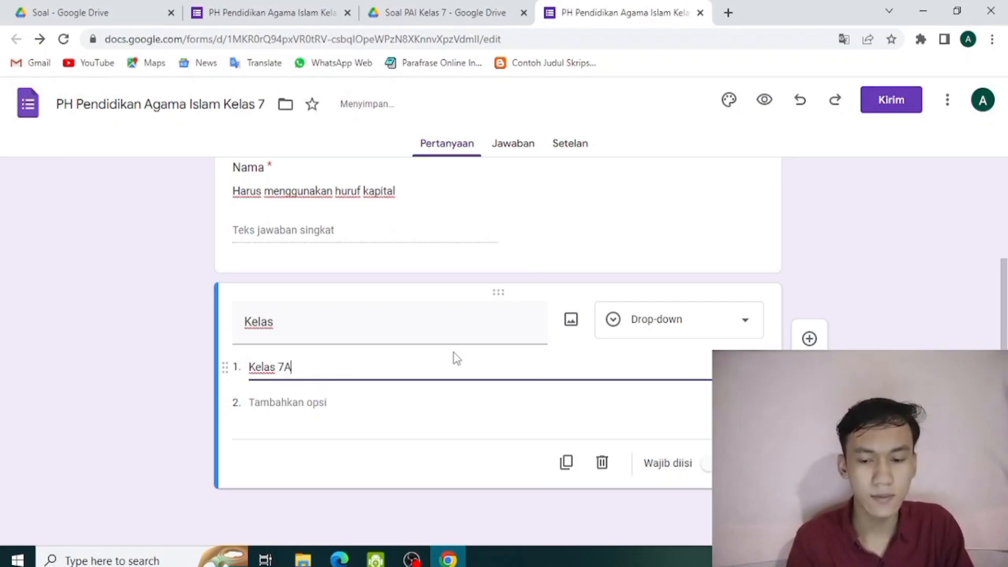
pyautogui.press('Return')
pyautogui.write('Kelas 7B')
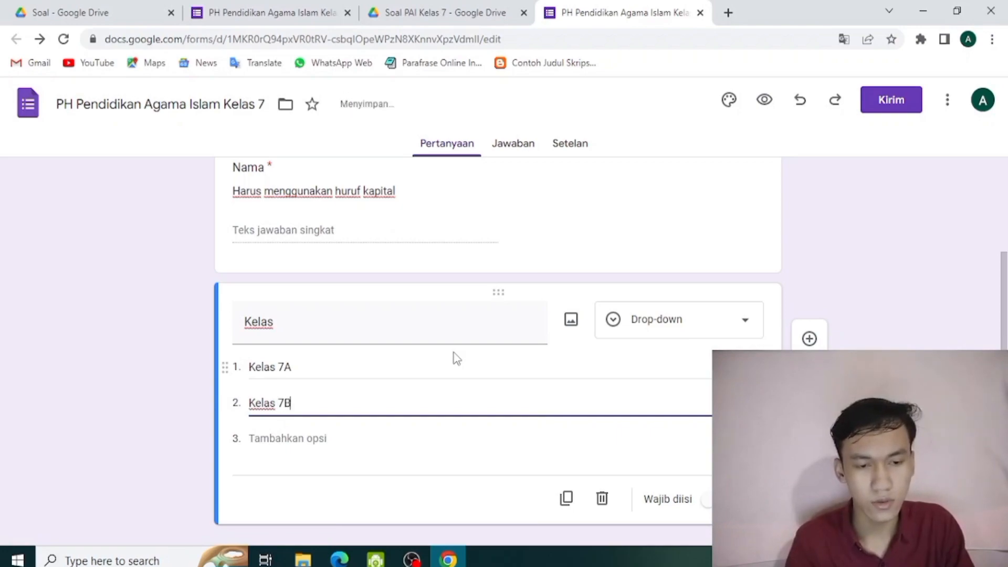
pyautogui.press('Return')
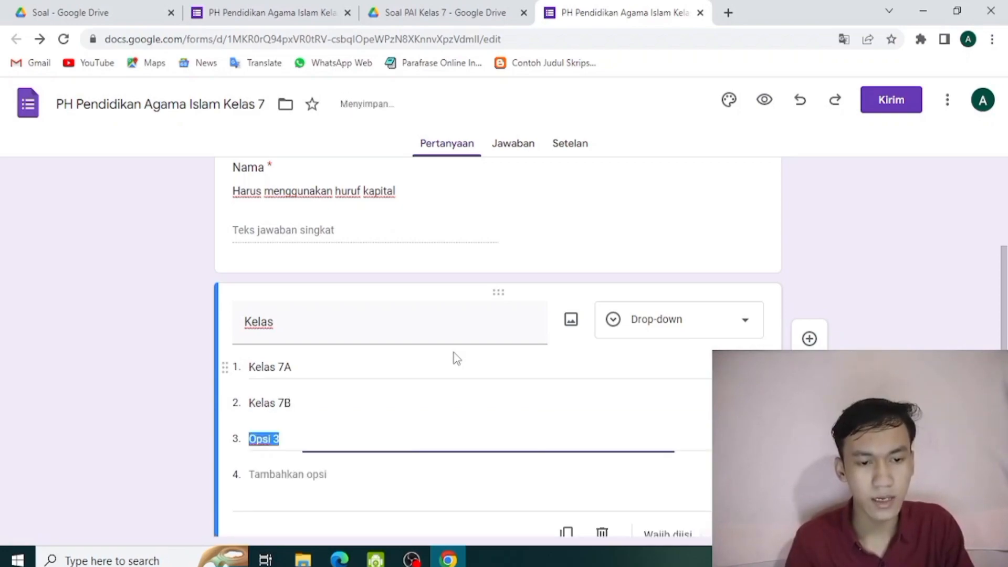
pyautogui.write('Kelas 7C')
pyautogui.press('Return')
pyautogui.write('Kel')
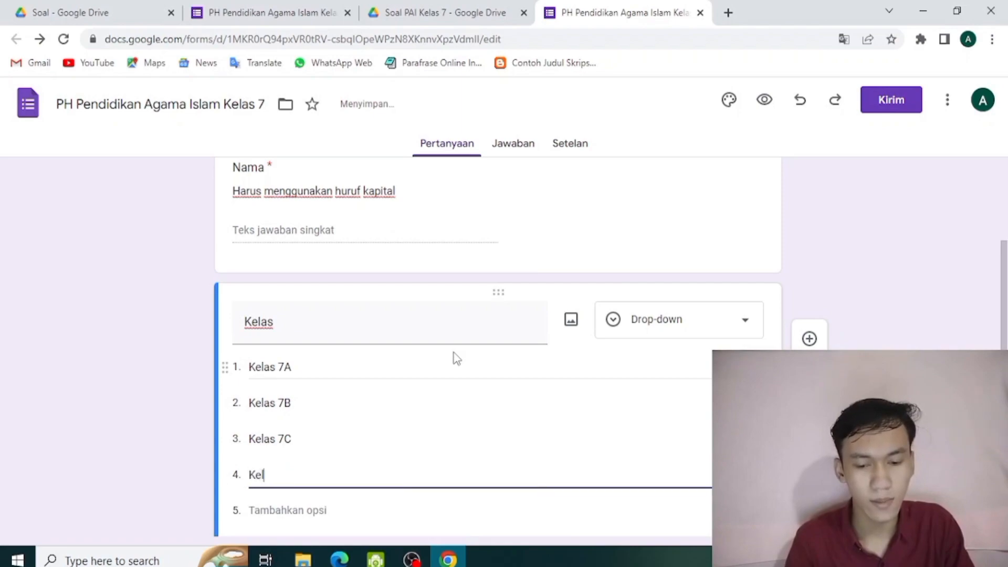
pyautogui.write('as 7D')
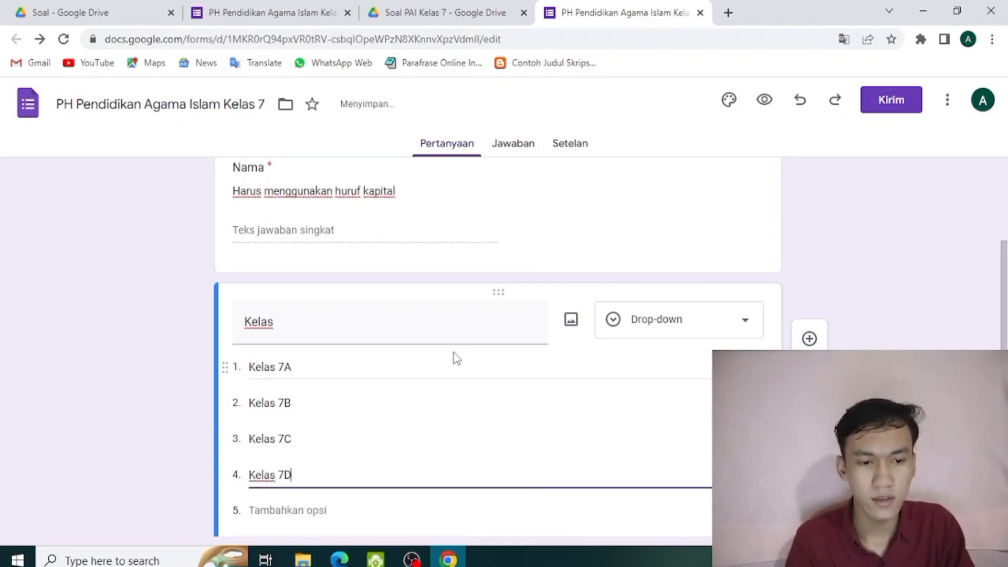
pyautogui.press('Return')
pyautogui.write('Kelas')
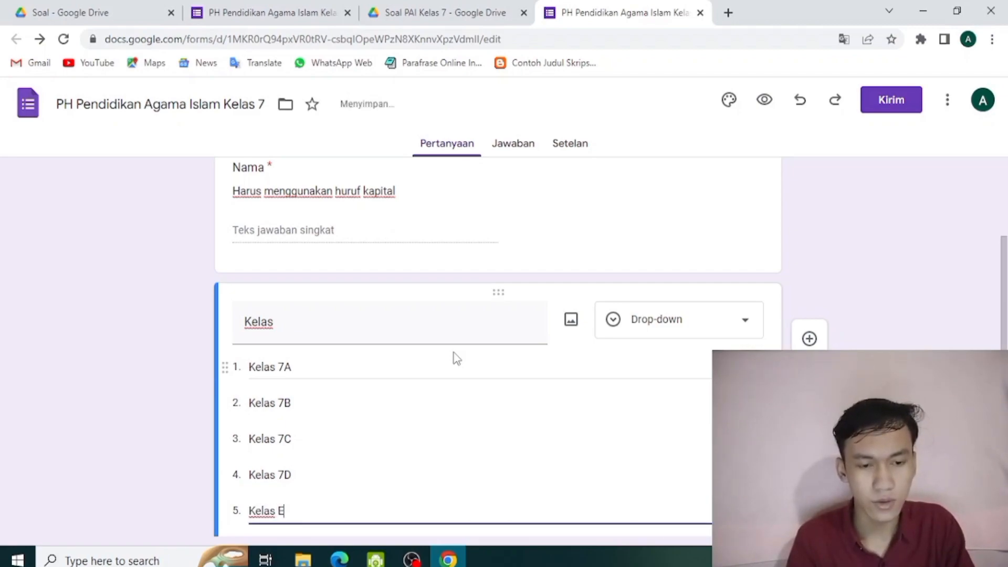
pyautogui.write(' 7E')
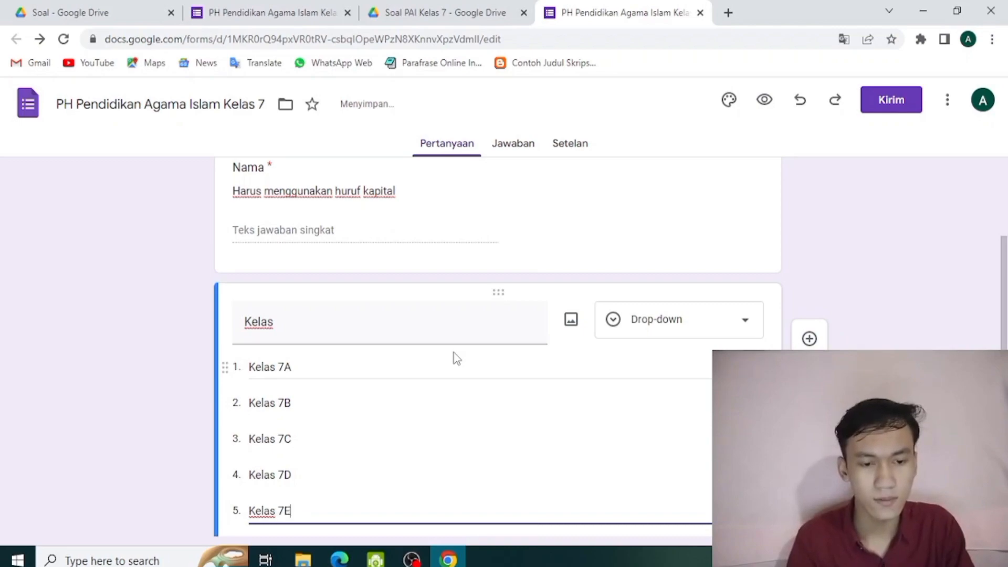
# - Make the Kelas question required
pyautogui.scroll(-1, 423, 345)
pyautogui.scroll(-2, 424, 344)
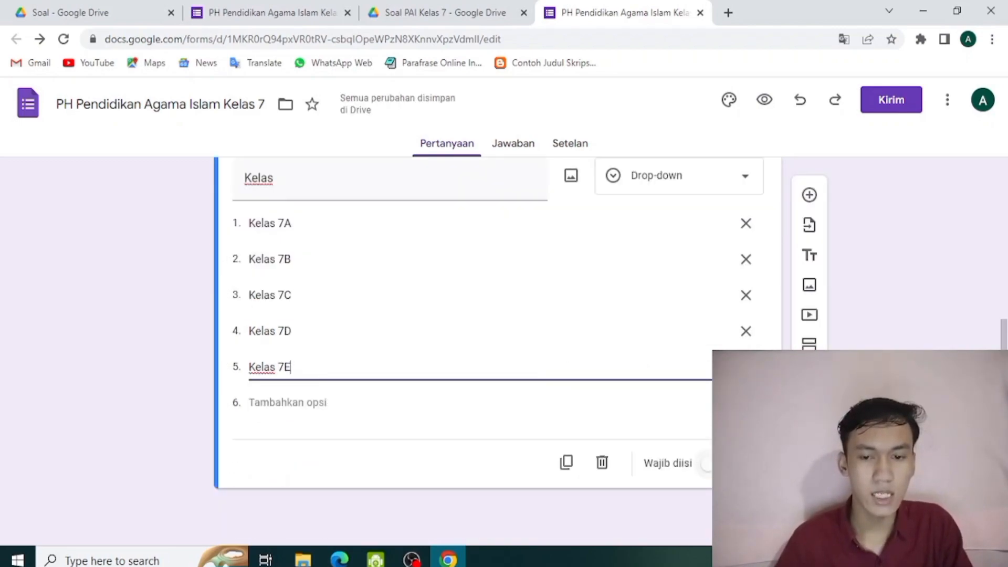
pyautogui.scroll(3, 434, 299)
pyautogui.scroll(-3, 700, 328)
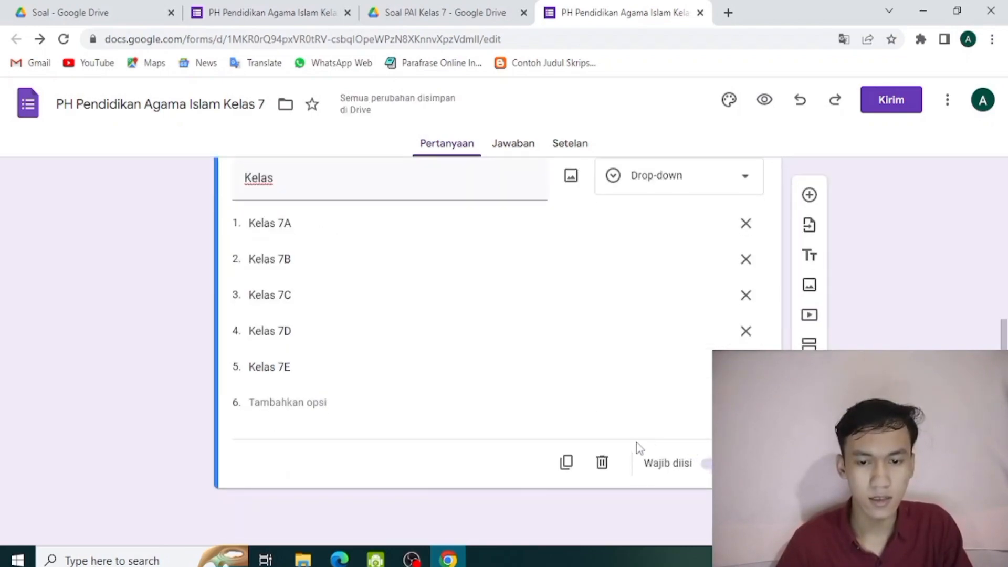
# - Add a new question titled "No Absen" below Kelas and set its type to Jawaban singkat
pyautogui.scroll(4, 473, 313)
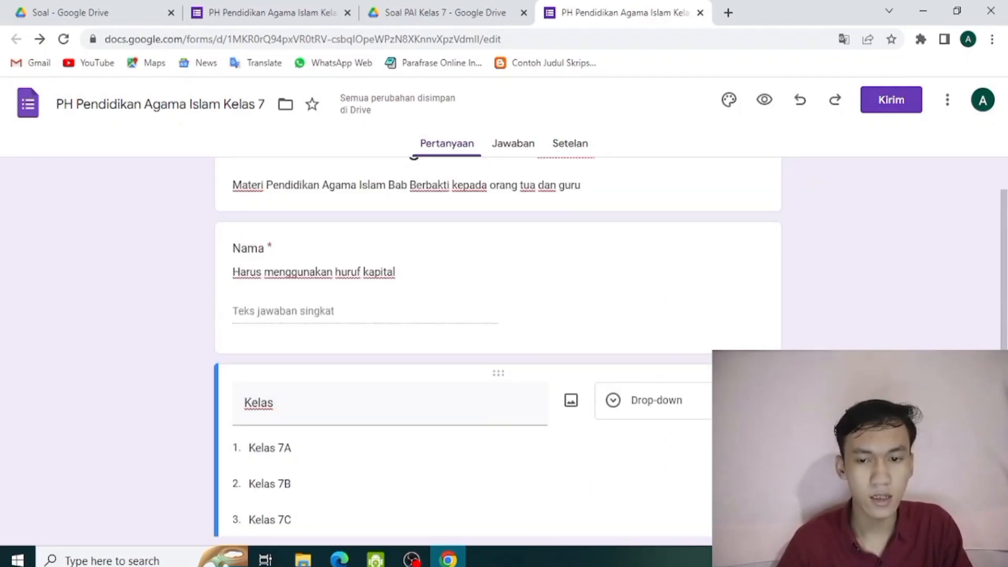
pyautogui.click(809, 383)
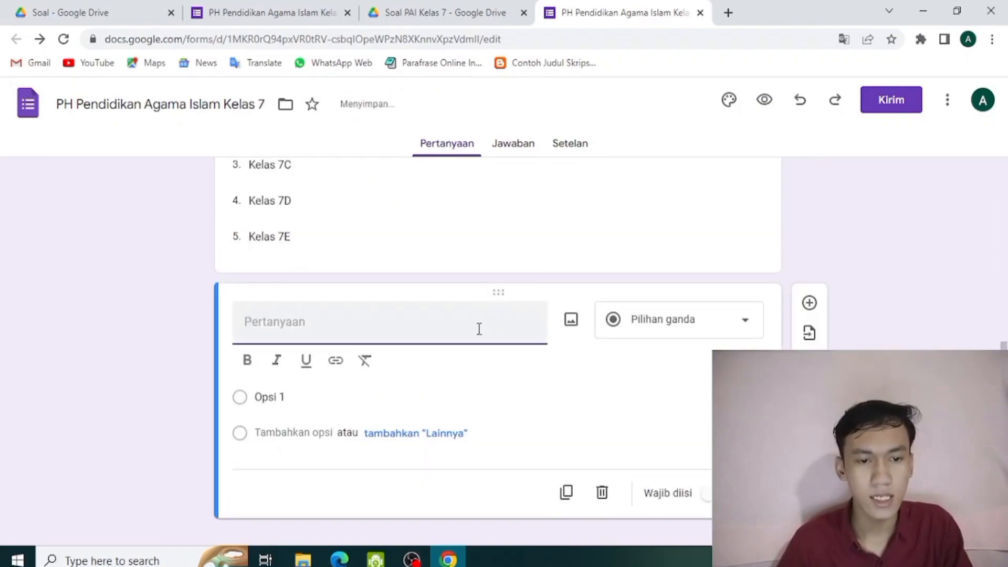
pyautogui.write('N')
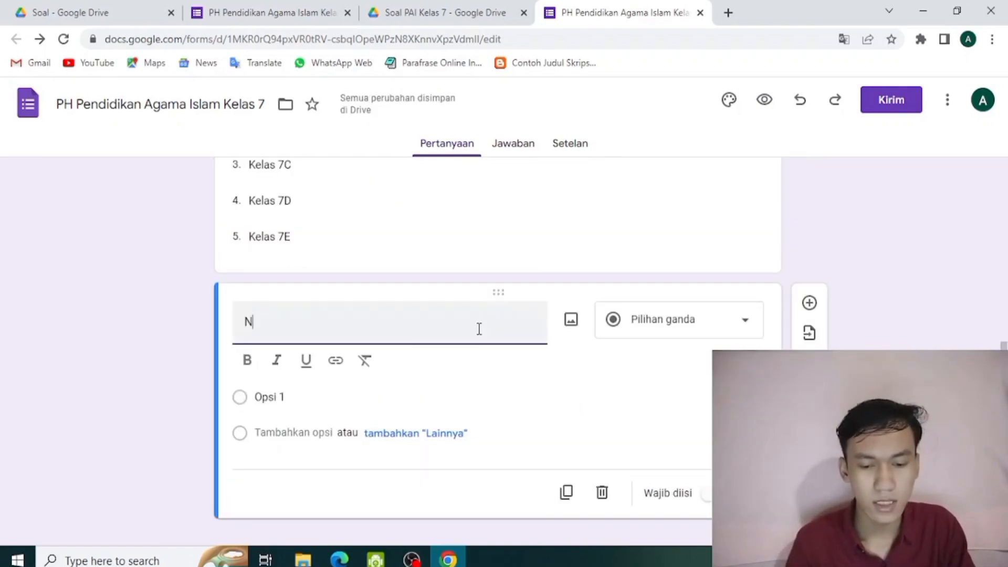
pyautogui.write('o Absen')
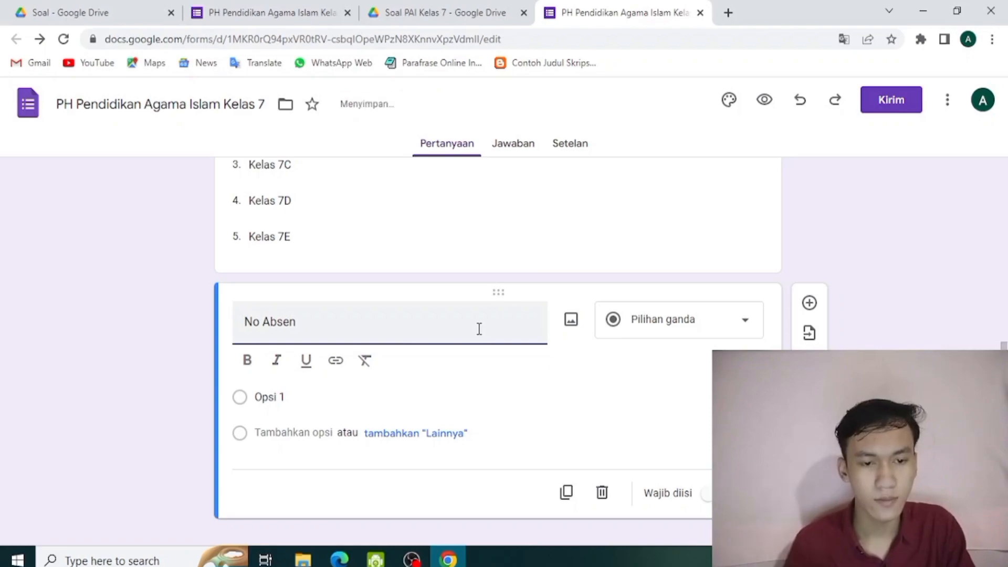
pyautogui.click(737, 332)
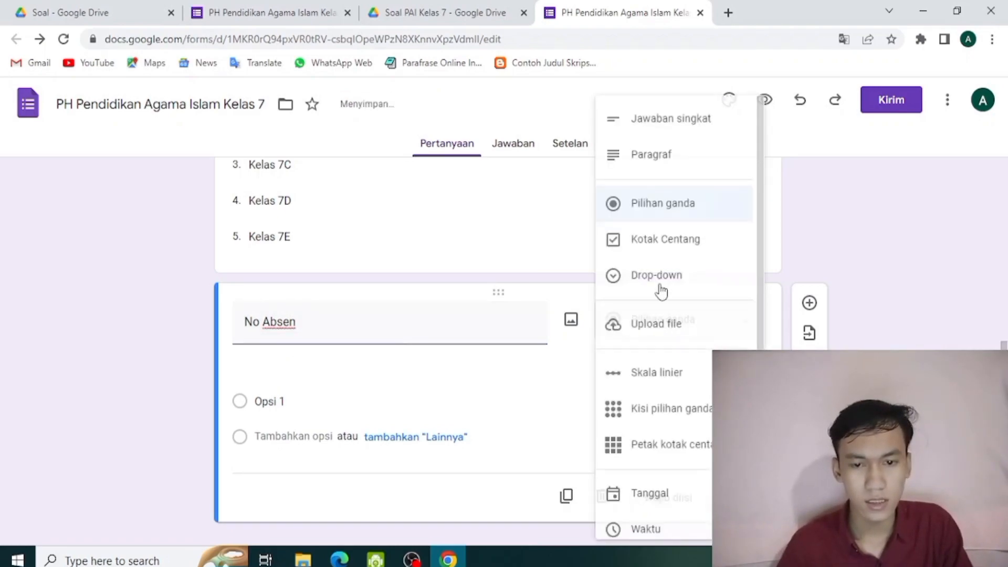
pyautogui.click(669, 119)
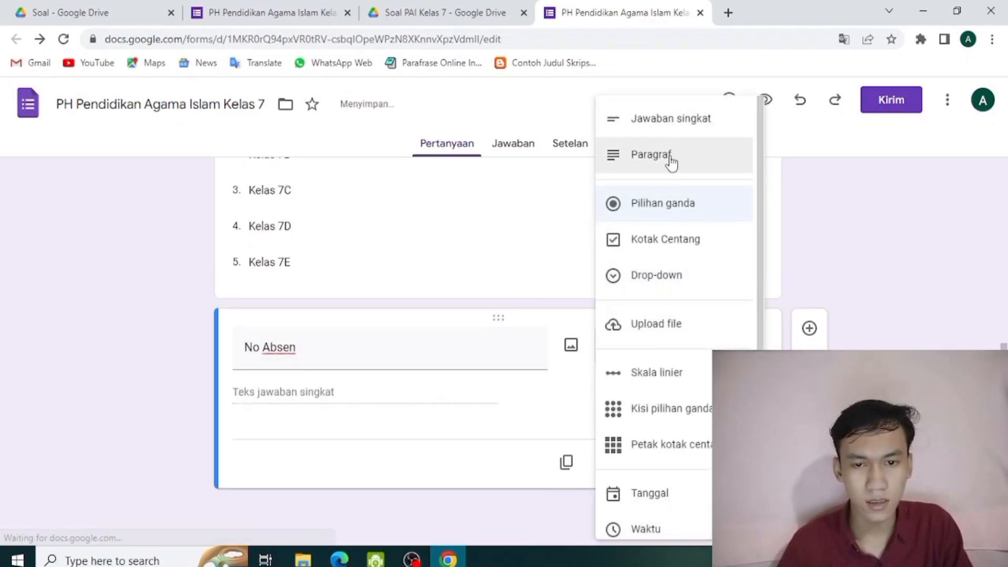
pyautogui.click(675, 129)
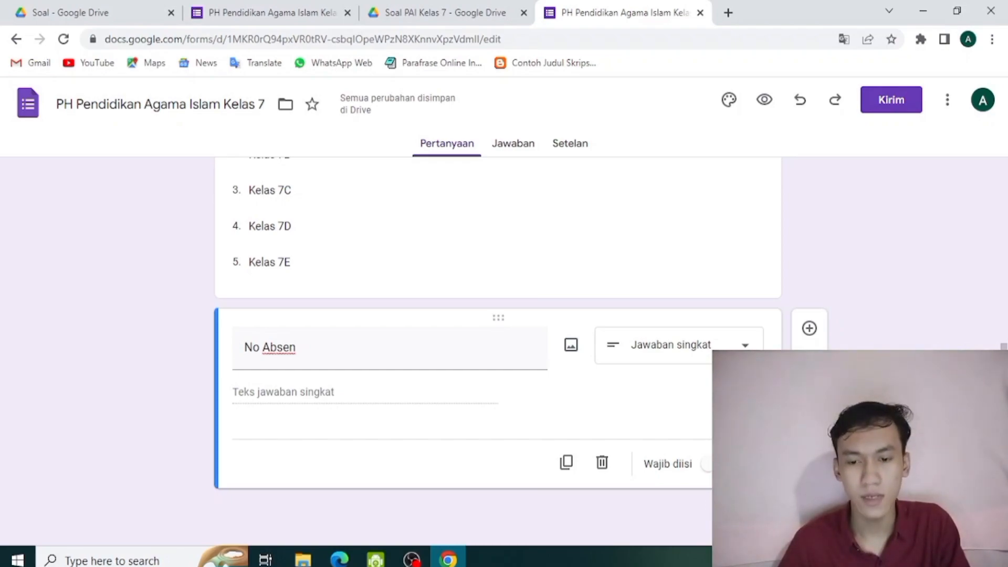
# - Restrict the No Absen answer with the Angka validation rule "Adalah angka" and make the question required
pyautogui.click(788, 499)
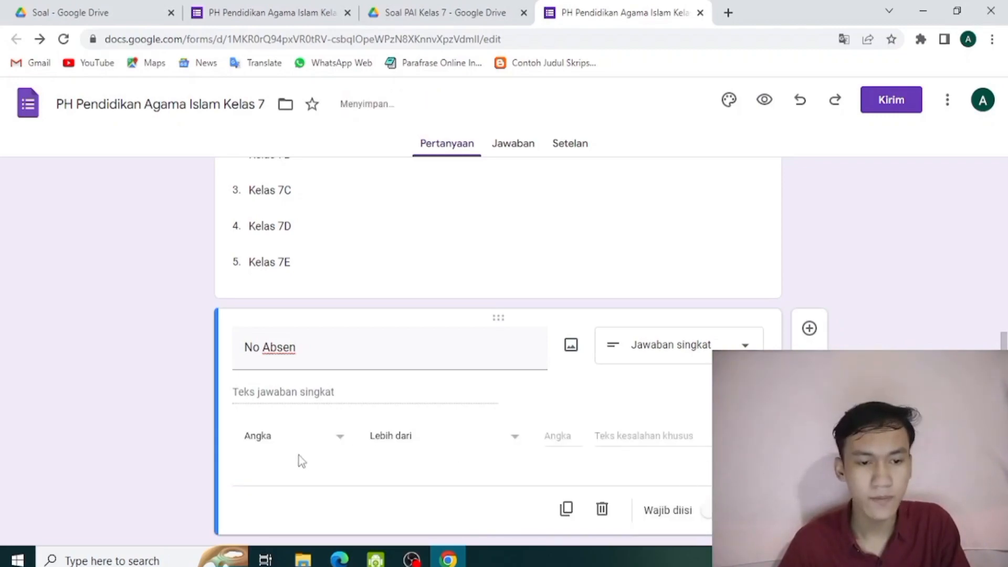
pyautogui.click(500, 443)
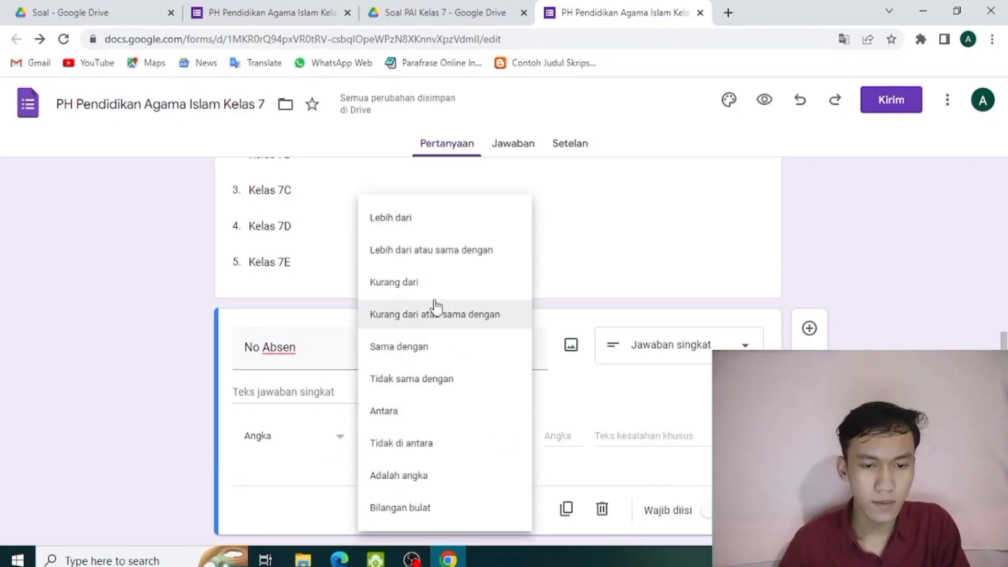
pyautogui.click(427, 485)
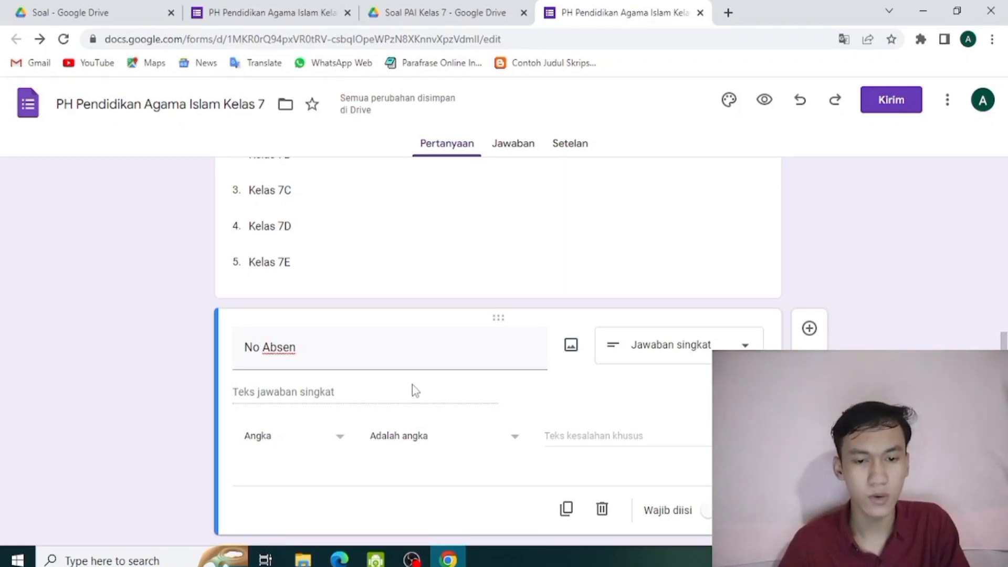
pyautogui.click(707, 512)
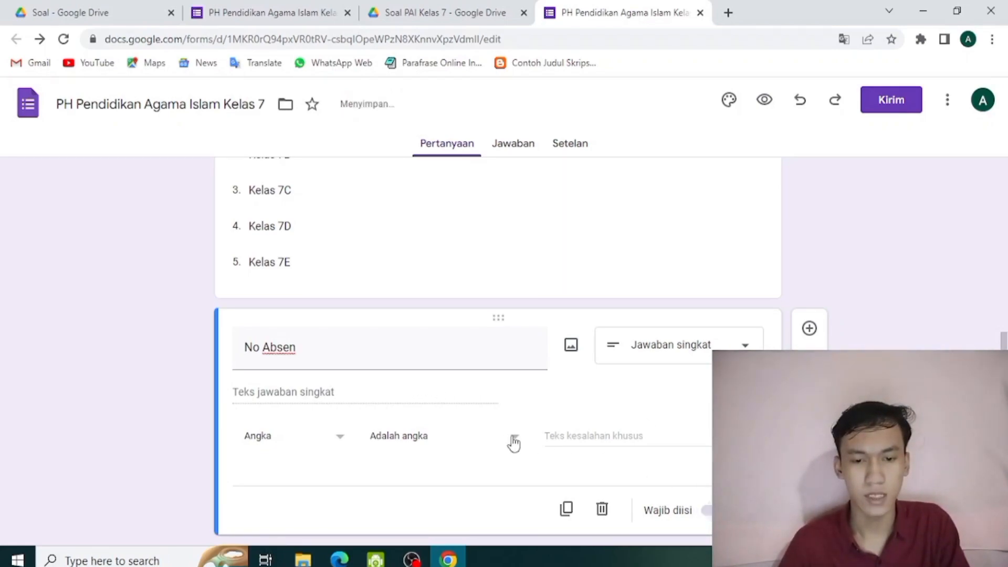
# - Review the form's identity questions Nama, Kelas and No Absen
pyautogui.scroll(-1, 441, 394)
pyautogui.scroll(7, 493, 391)
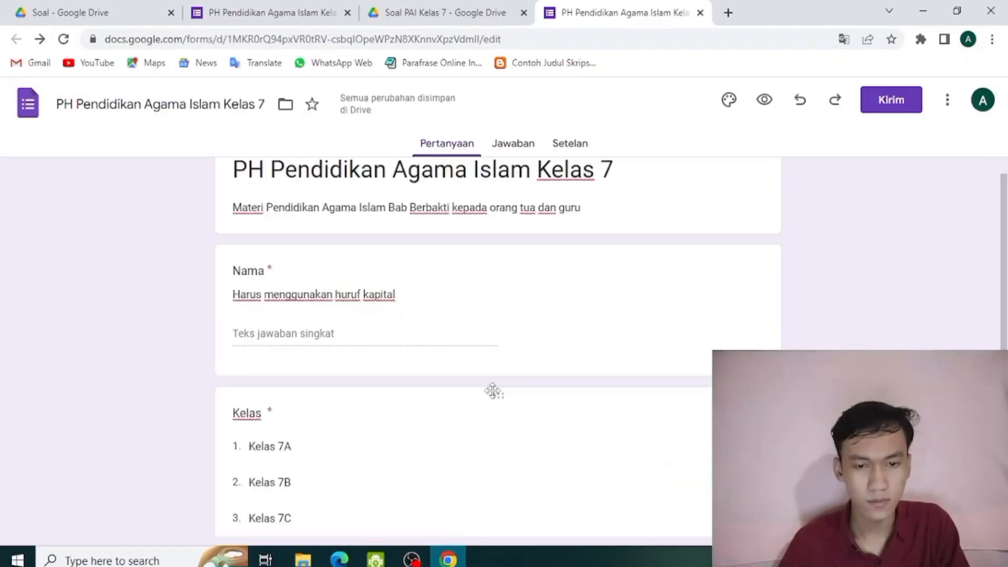
pyautogui.scroll(-7, 481, 389)
pyautogui.scroll(7, 482, 386)
pyautogui.scroll(-7, 480, 389)
pyautogui.scroll(7, 481, 389)
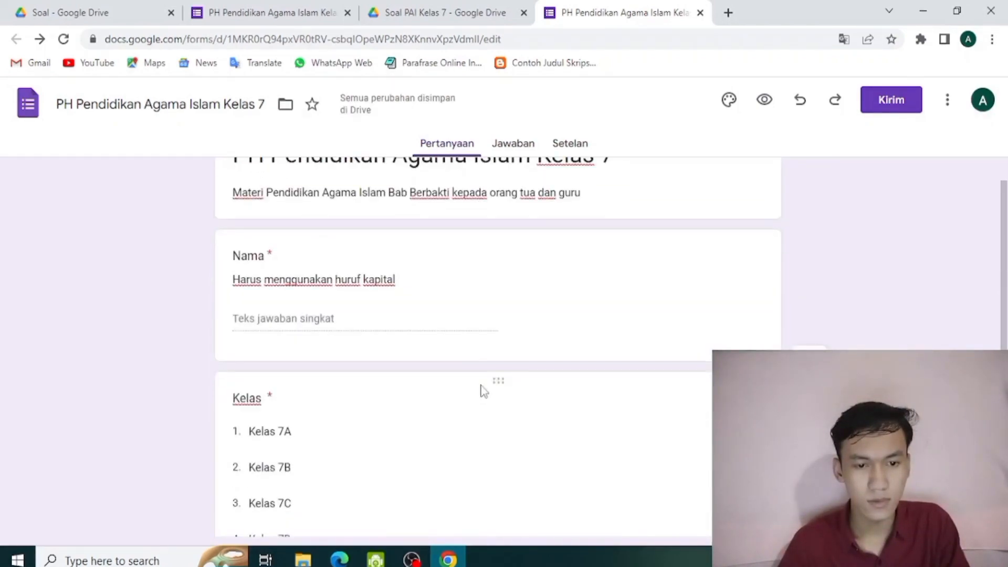
pyautogui.scroll(-7, 483, 392)
pyautogui.scroll(5, 477, 342)
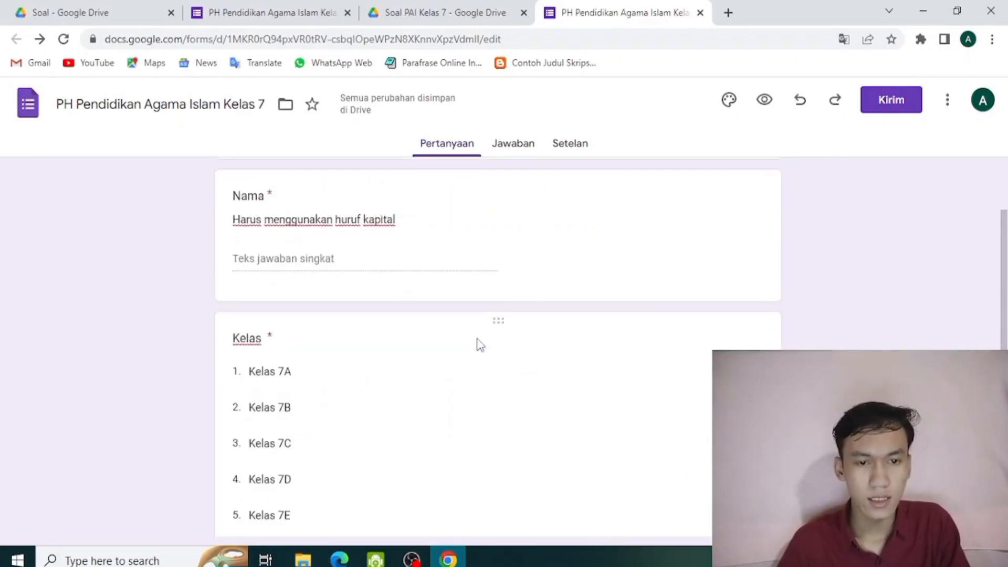
pyautogui.scroll(2, 476, 342)
# - Add a new section after the No Absen question and check the identity section above it
pyautogui.scroll(-7, 477, 342)
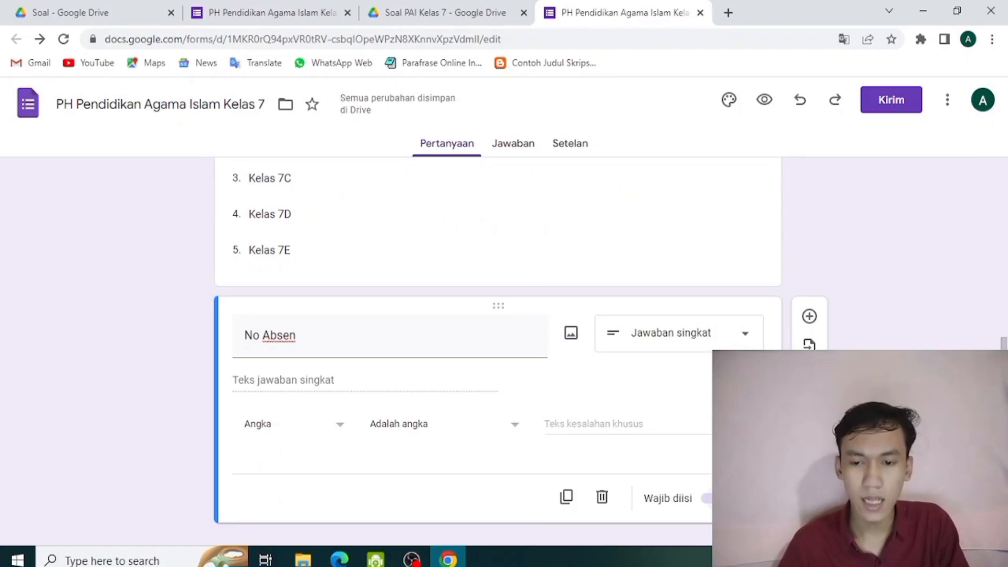
pyautogui.click(810, 466)
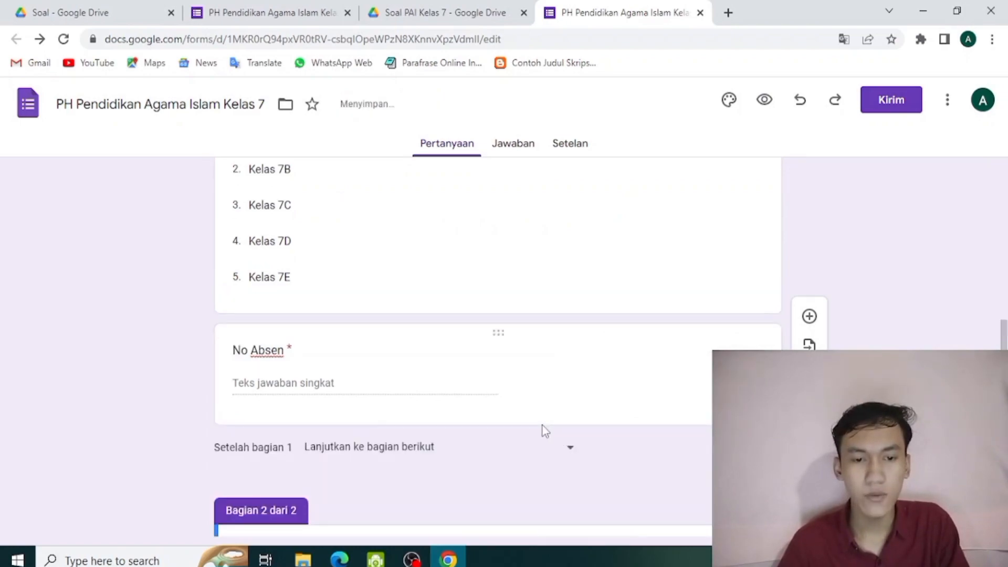
pyautogui.scroll(-1, 439, 384)
pyautogui.scroll(7, 441, 388)
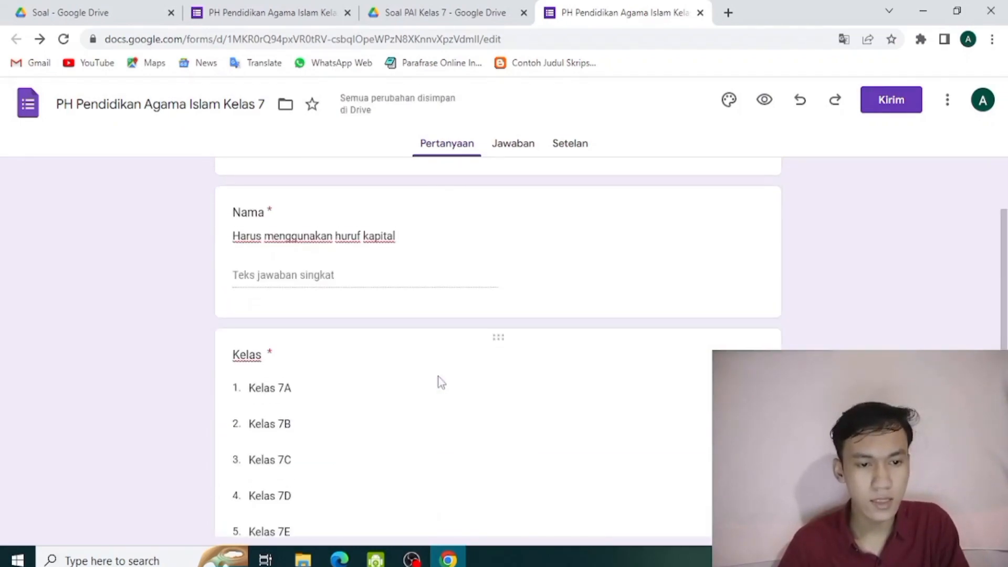
pyautogui.scroll(-3, 437, 370)
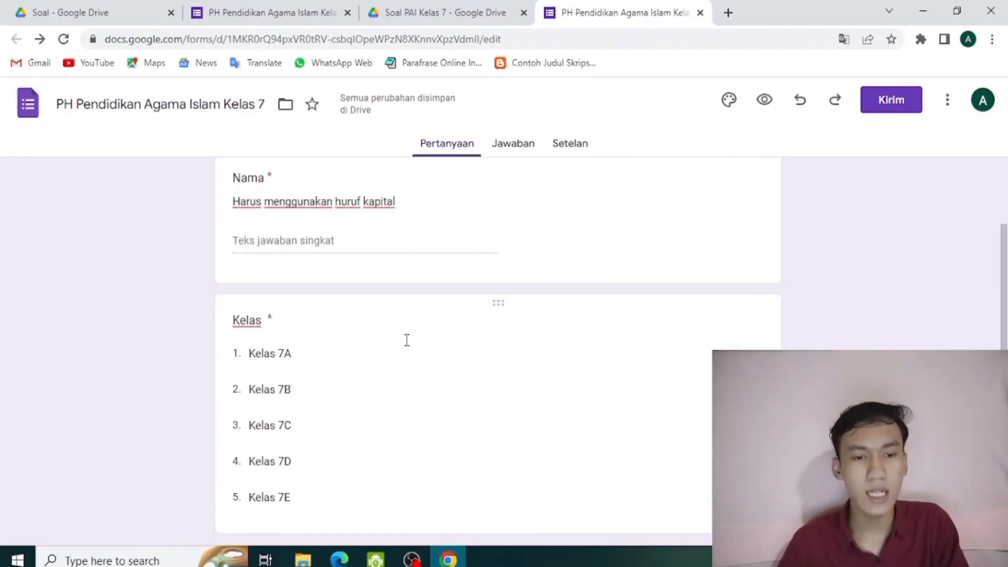
pyautogui.scroll(-5, 405, 340)
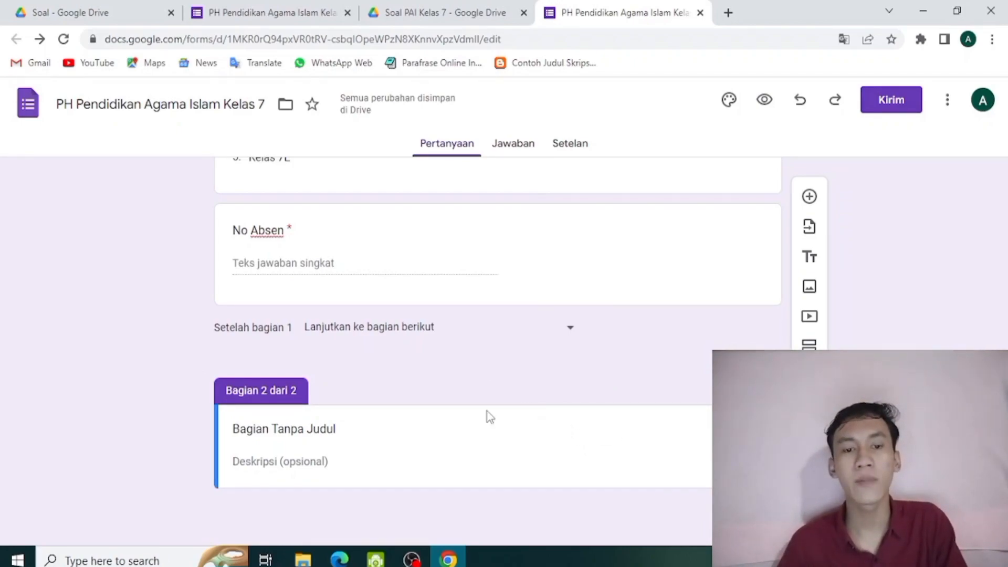
# - Turn the form into a quiz by enabling "Jadikan ini sebagai kuis" in the form settings
pyautogui.scroll(1, 451, 404)
pyautogui.scroll(9, 450, 399)
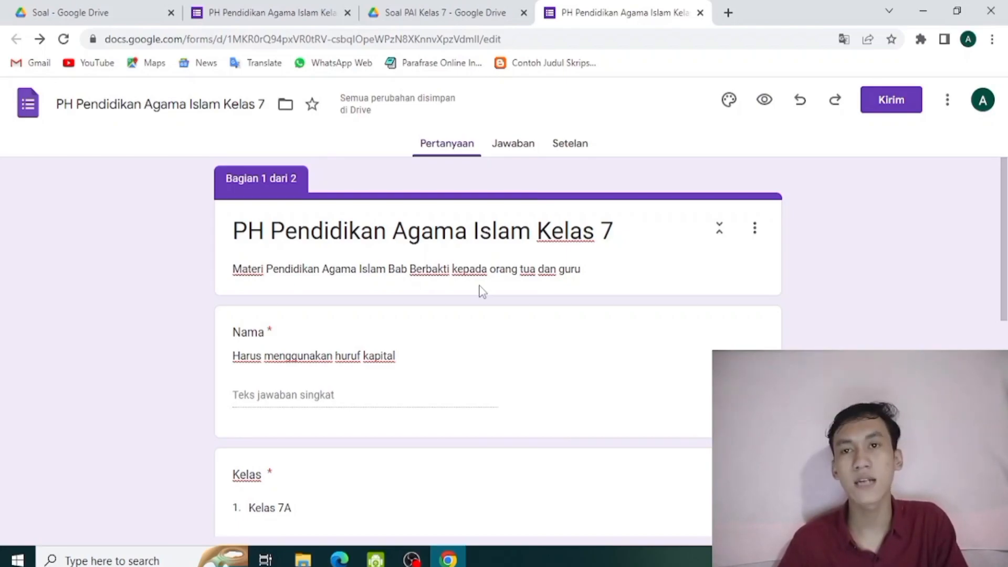
pyautogui.click(574, 149)
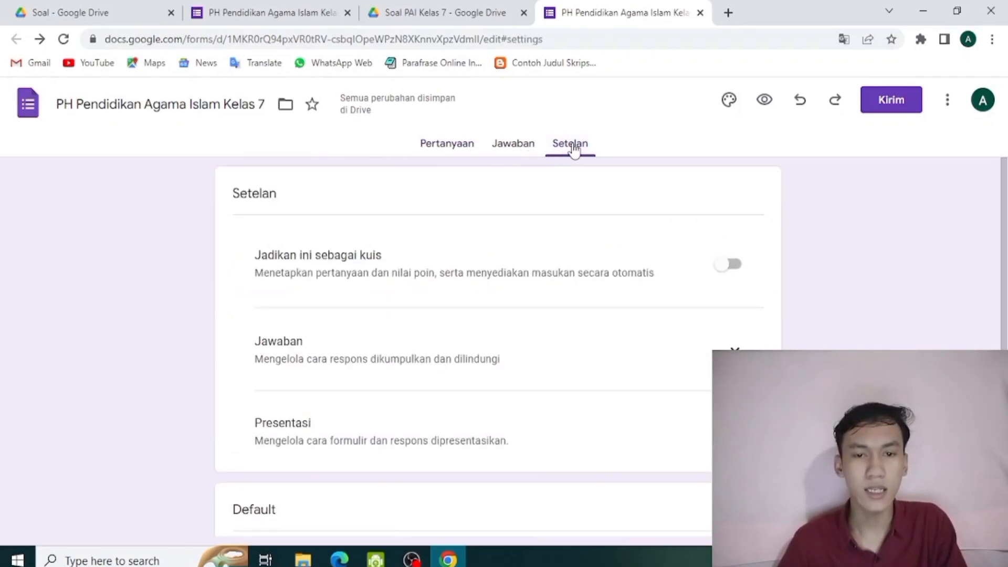
pyautogui.click(728, 264)
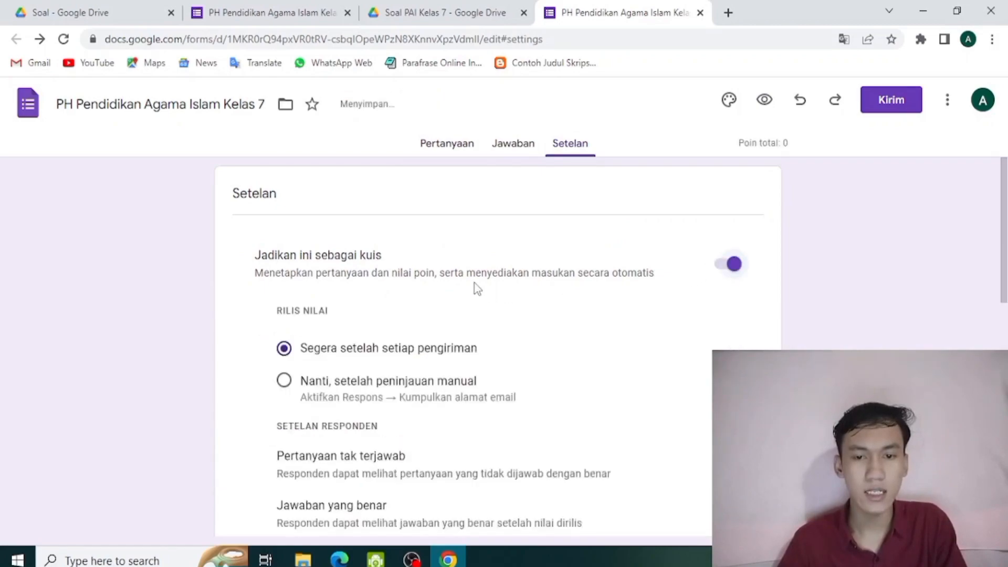
# - Turn off the respondent settings "Pertanyaan tak terjawab", "Jawaban yang benar" and "Nilai poin" for the quiz
pyautogui.scroll(-4, 475, 284)
pyautogui.scroll(1, 404, 281)
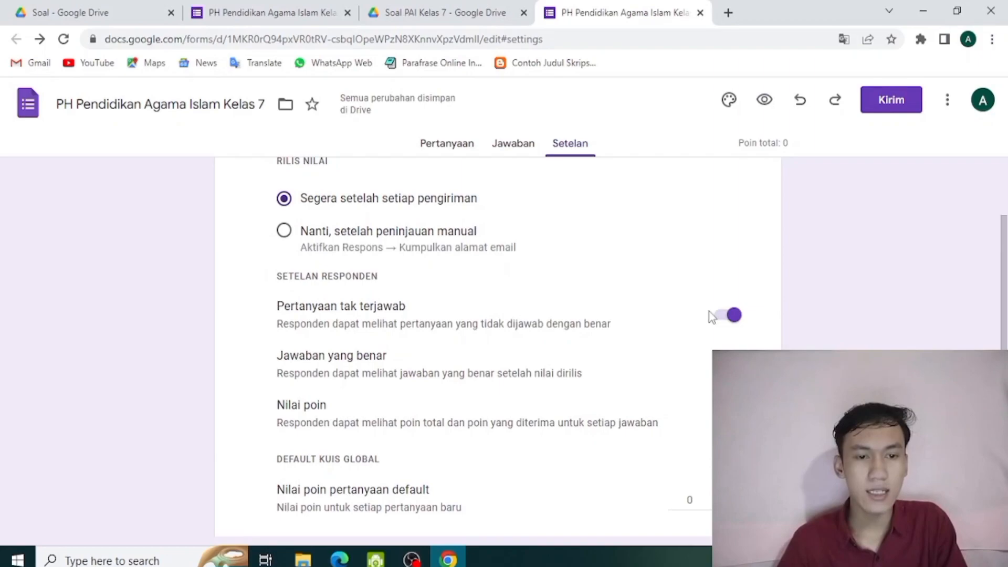
pyautogui.click(734, 317)
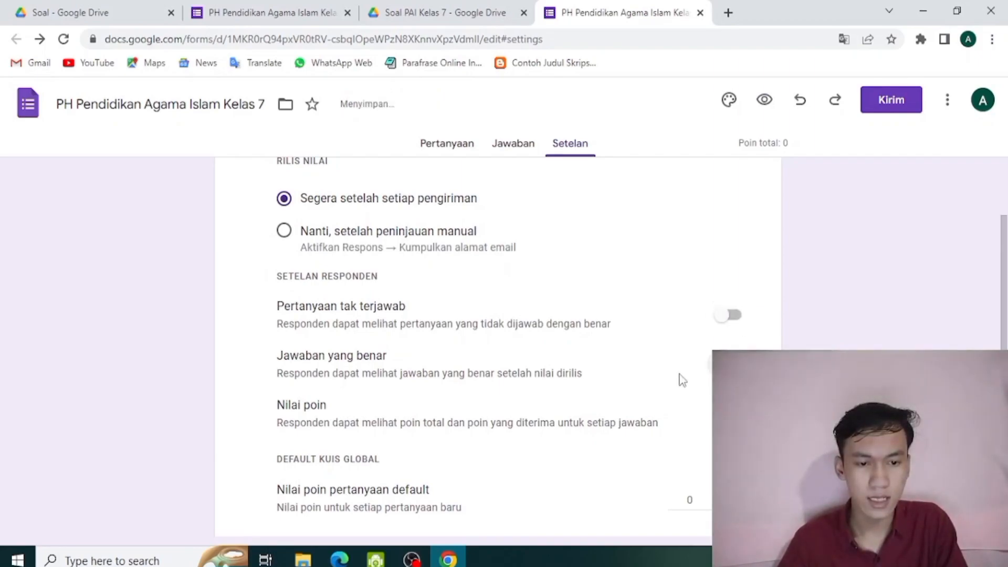
pyautogui.click(731, 414)
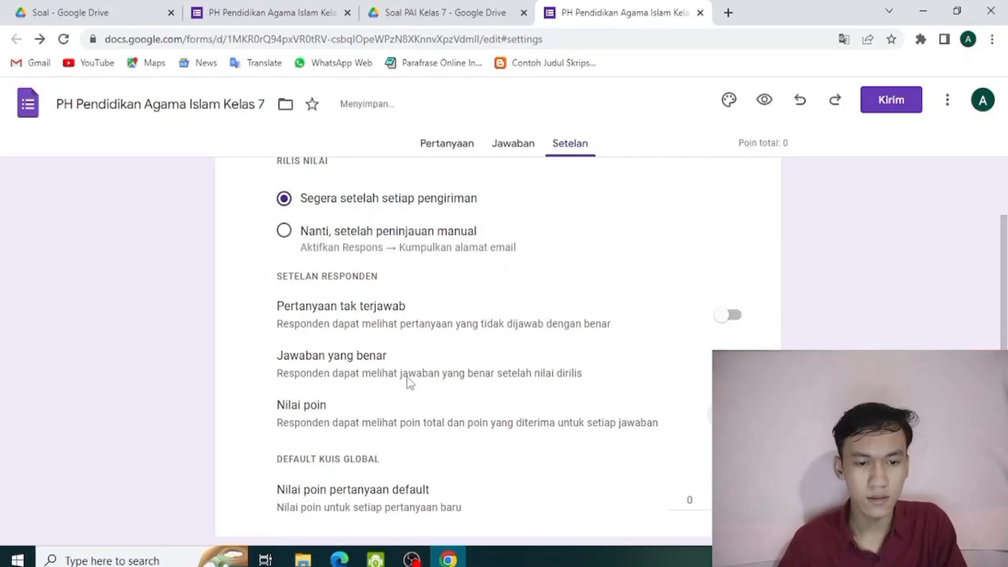
# - Set the default point value for new quiz questions ("Nilai poin pertanyaan default") to 20
pyautogui.scroll(-3, 379, 386)
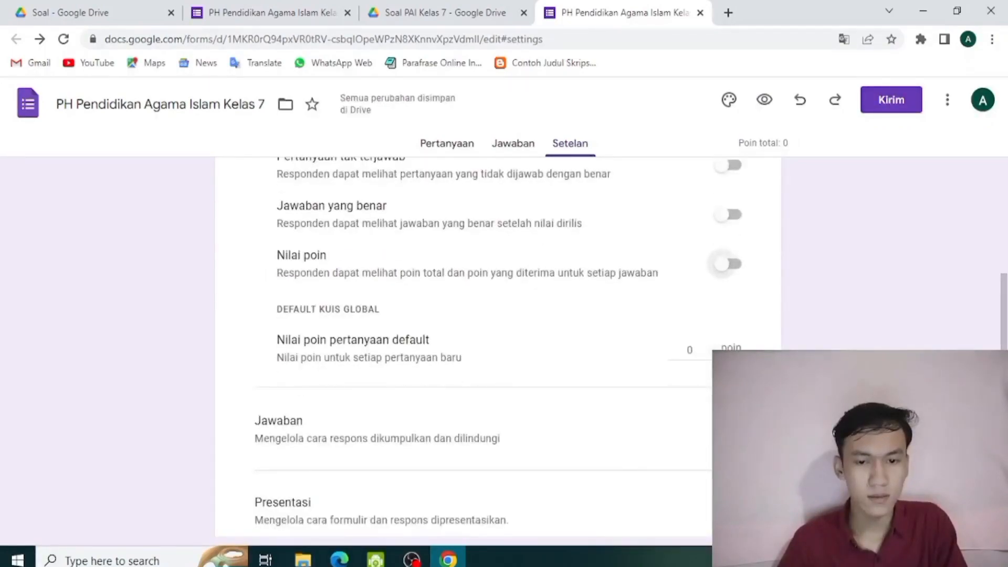
pyautogui.doubleClick(702, 350)
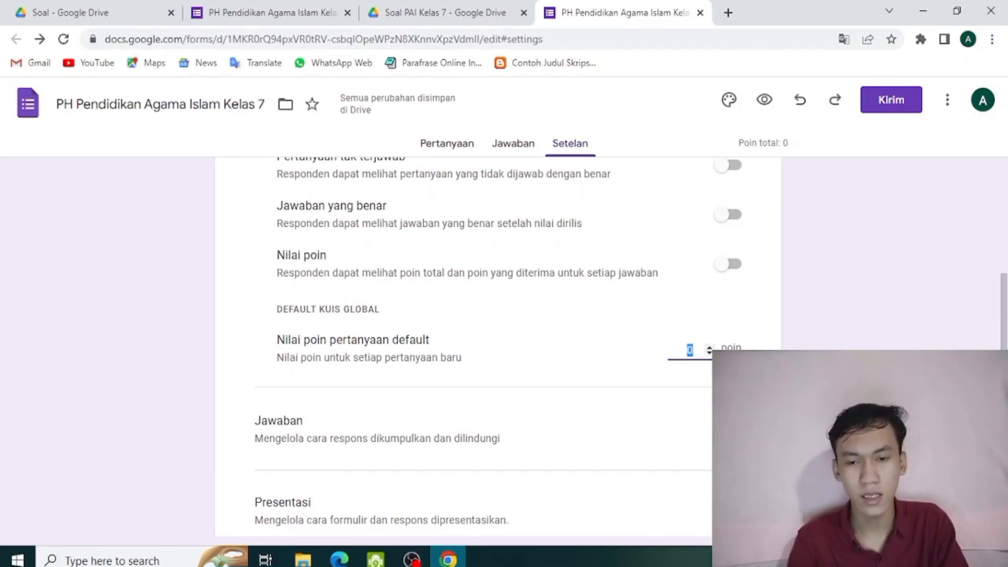
pyautogui.write('20')
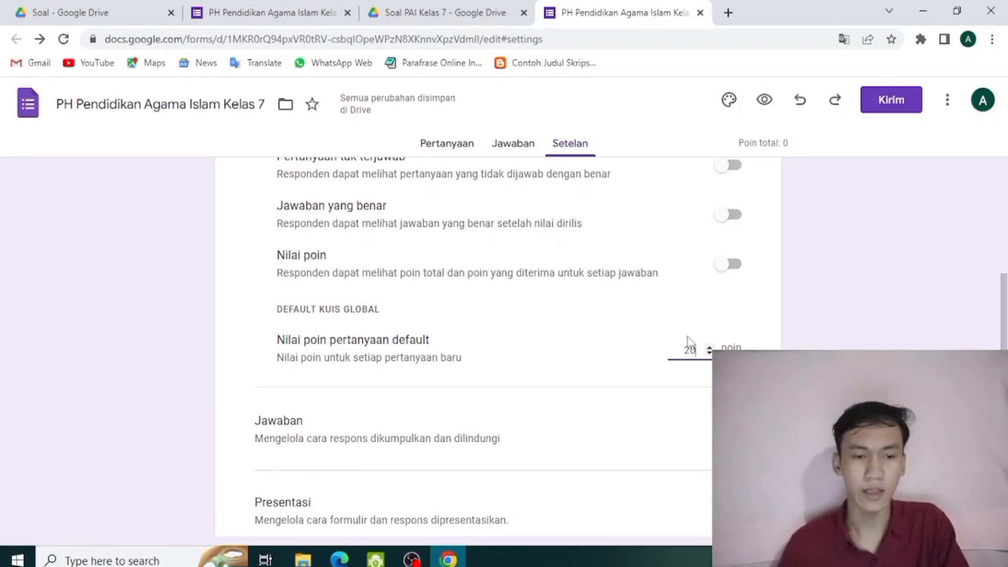
# - Examine the quiz's Jawaban settings and the available choices for "Kumpulkan alamat email"
pyautogui.scroll(-3, 617, 367)
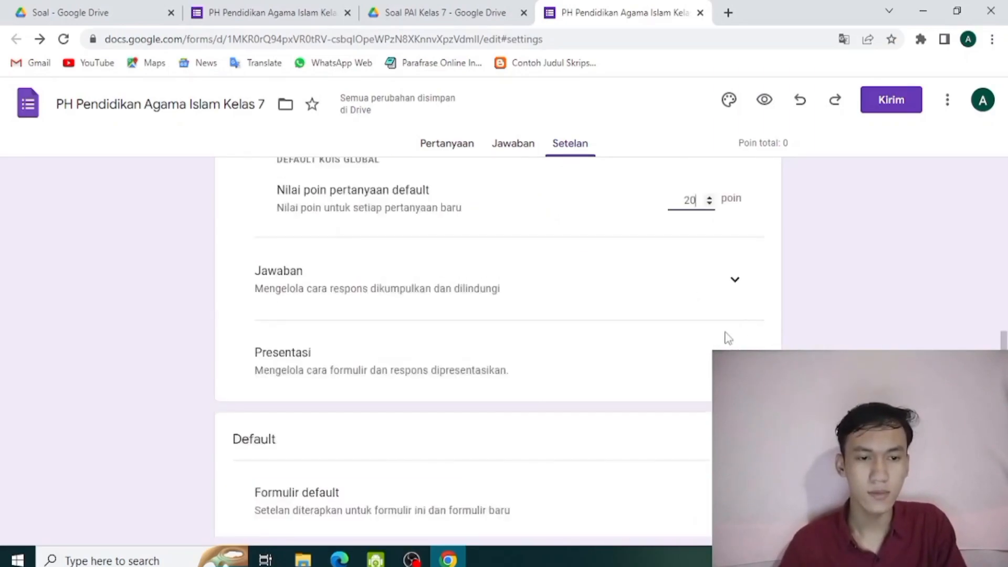
pyautogui.click(737, 279)
pyautogui.scroll(-2, 599, 304)
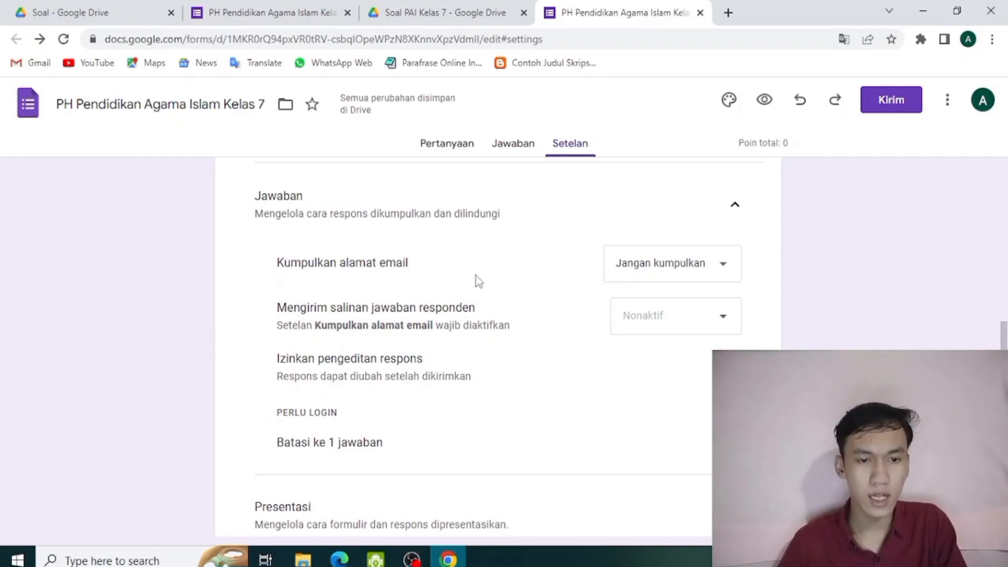
pyautogui.click(692, 268)
pyautogui.click(691, 263)
# - Try the "Batasi ke 1 jawaban" limit in the response settings and turn it off again
pyautogui.scroll(-1, 695, 342)
pyautogui.scroll(-2, 696, 343)
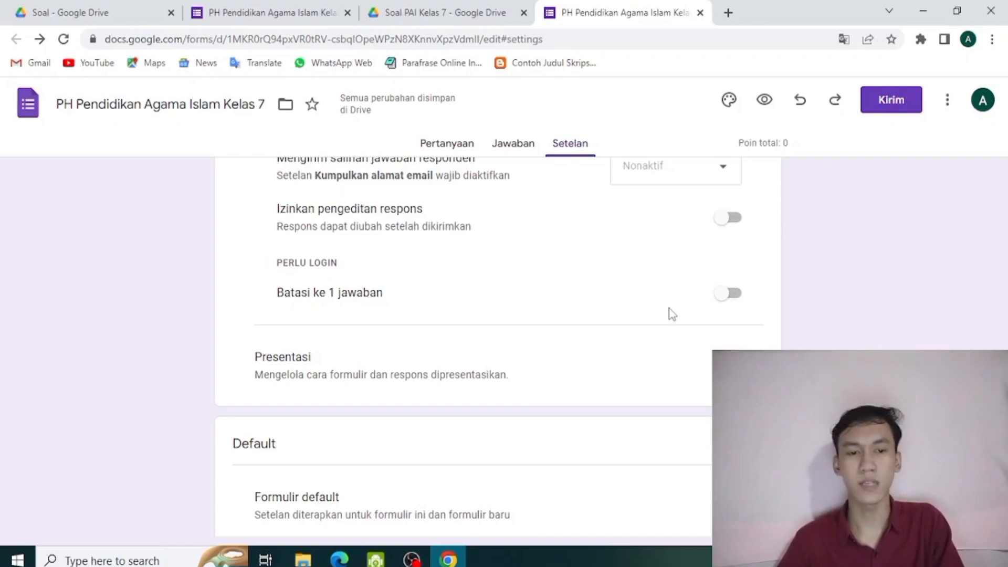
pyautogui.click(733, 297)
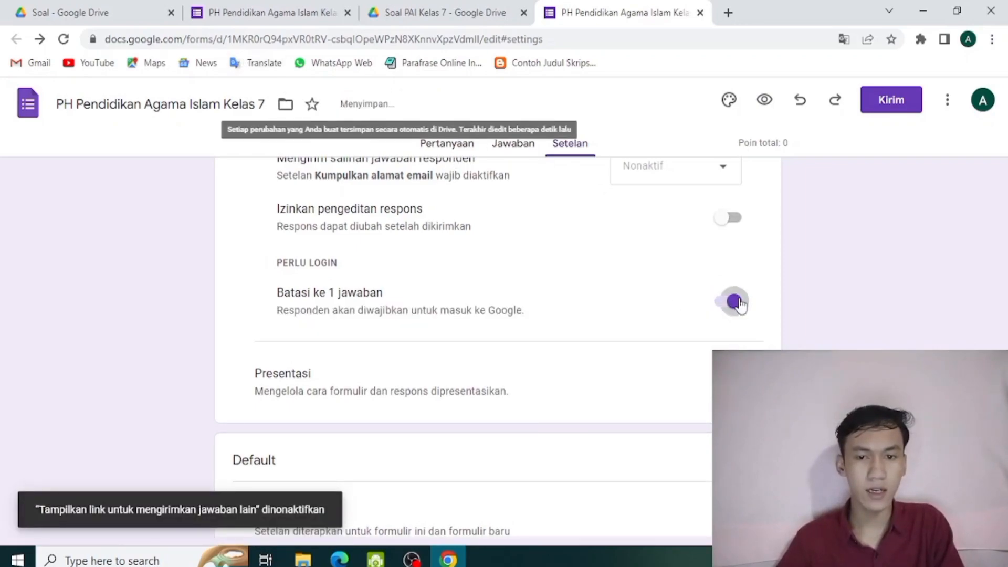
pyautogui.click(724, 305)
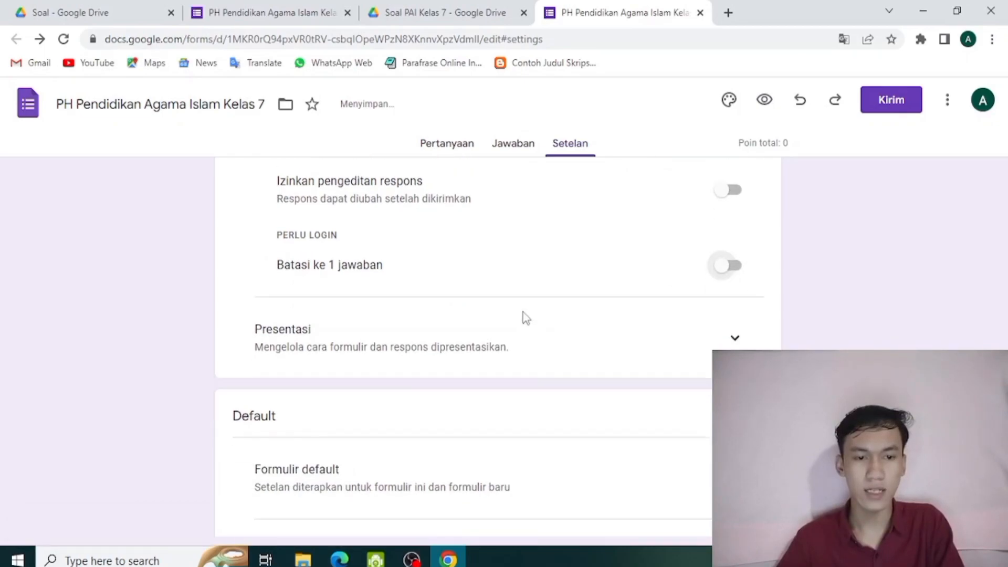
# - Review the "Formulir default" and "Pertanyaan default" settings of the form
pyautogui.scroll(-3, 526, 317)
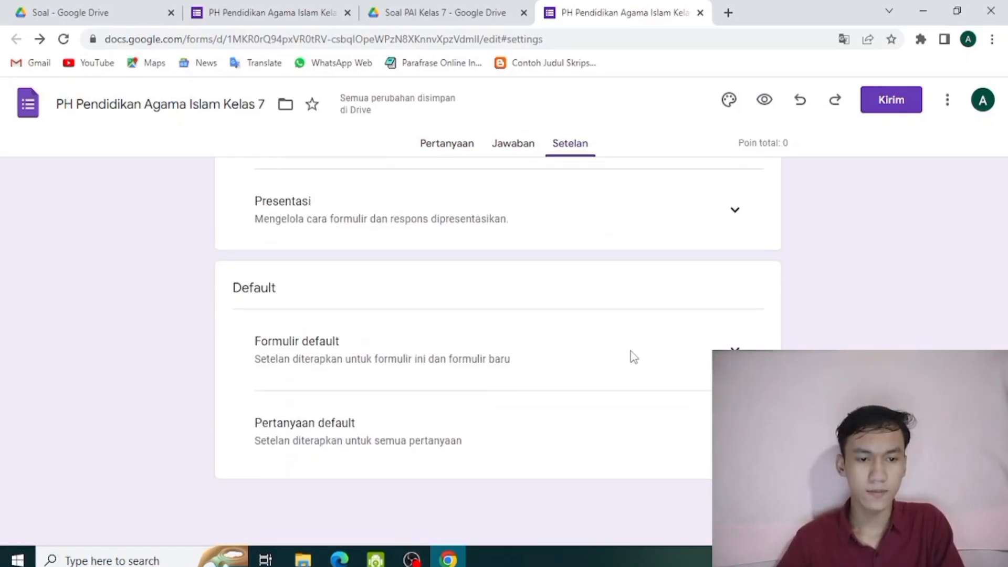
pyautogui.click(744, 349)
pyautogui.scroll(-1, 646, 394)
pyautogui.click(645, 418)
pyautogui.scroll(-1, 564, 388)
pyautogui.scroll(10, 578, 368)
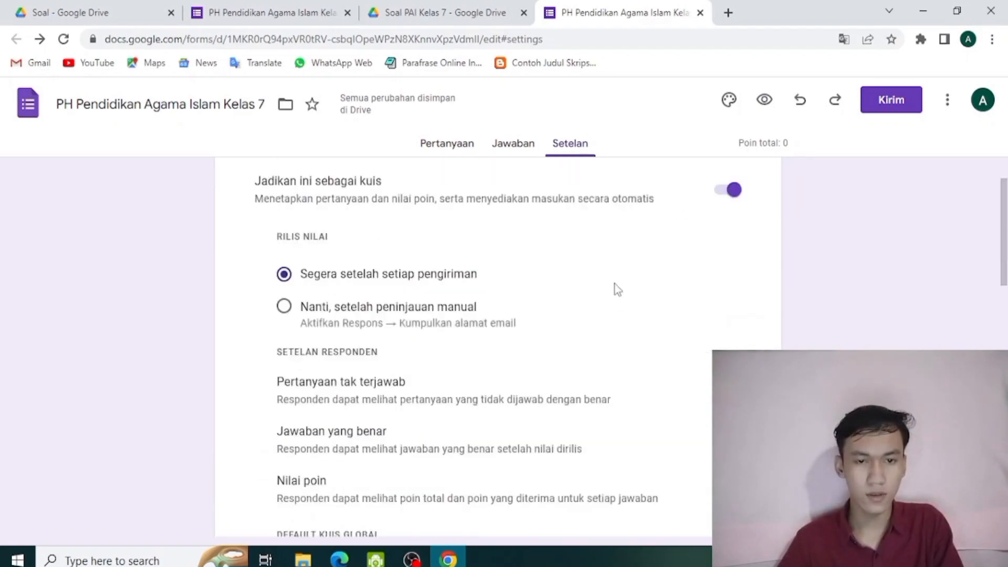
# - Return to the form's questions and title the untitled second section "Naskah Soal"
pyautogui.click(461, 153)
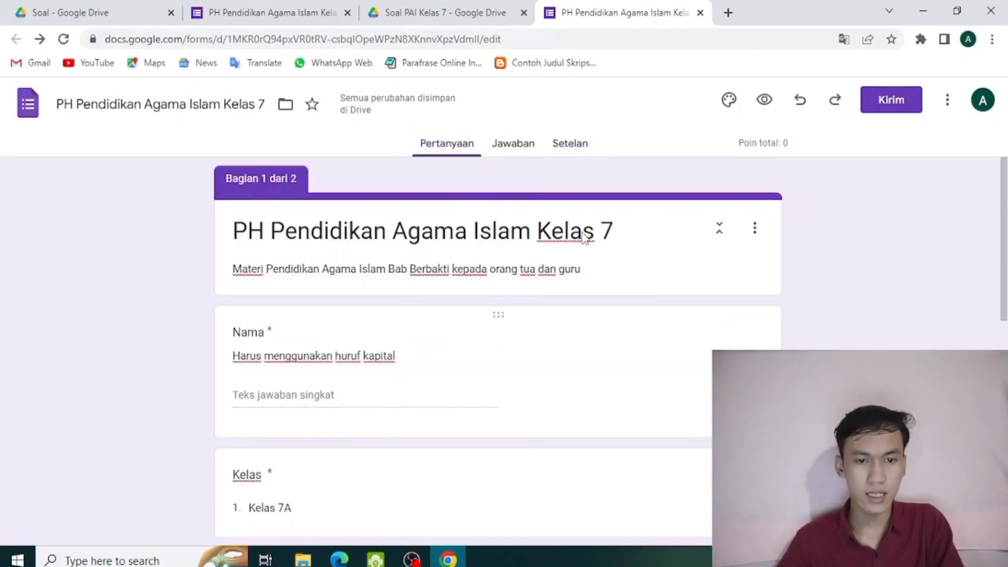
pyautogui.scroll(-7, 498, 316)
pyautogui.scroll(-2, 511, 258)
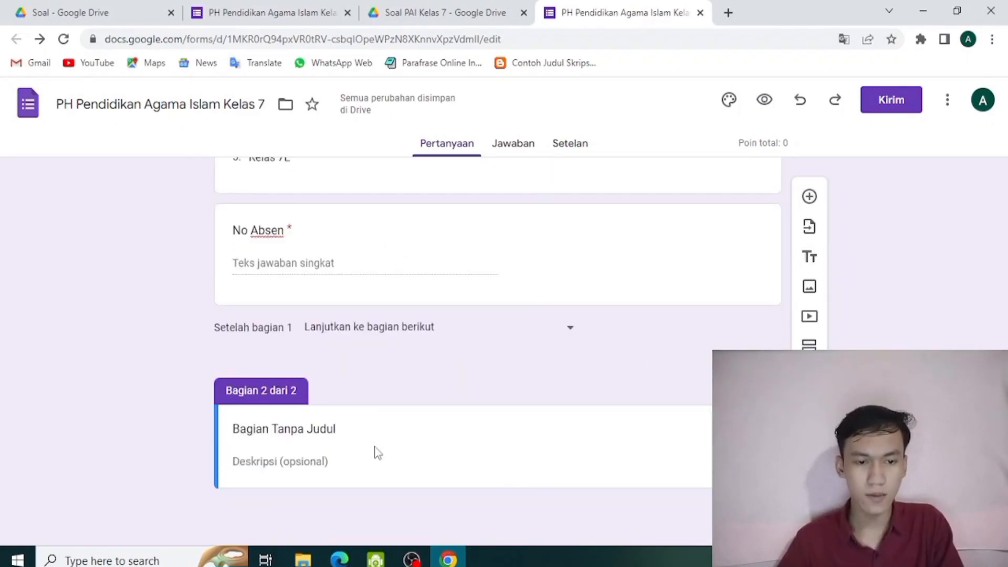
pyautogui.scroll(10, 452, 349)
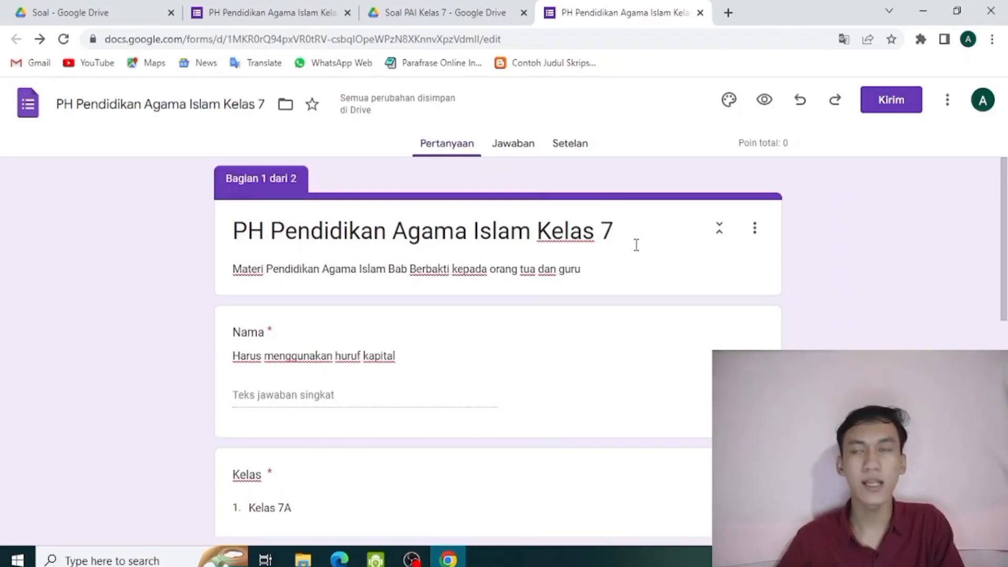
pyautogui.scroll(-1, 273, 260)
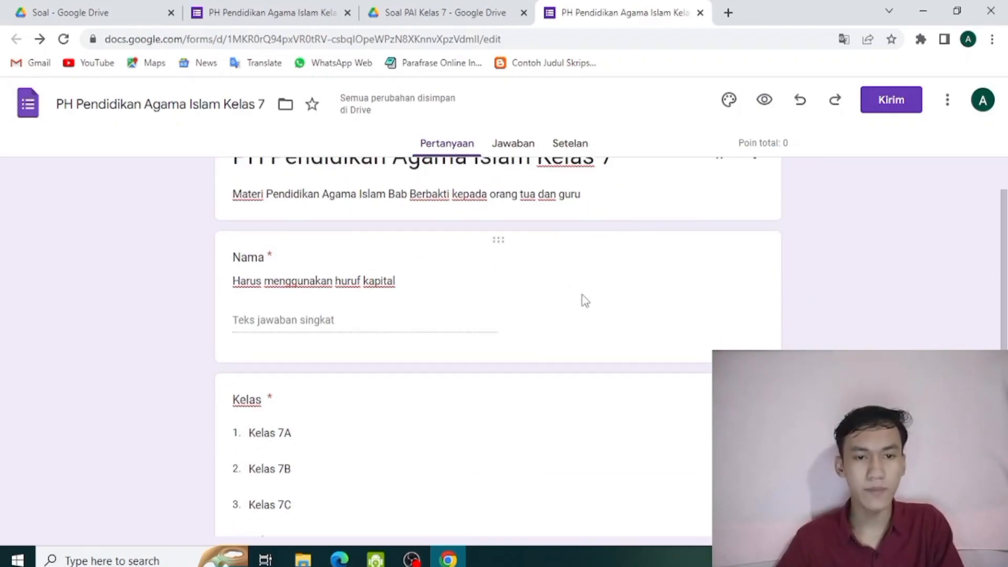
pyautogui.scroll(-5, 420, 391)
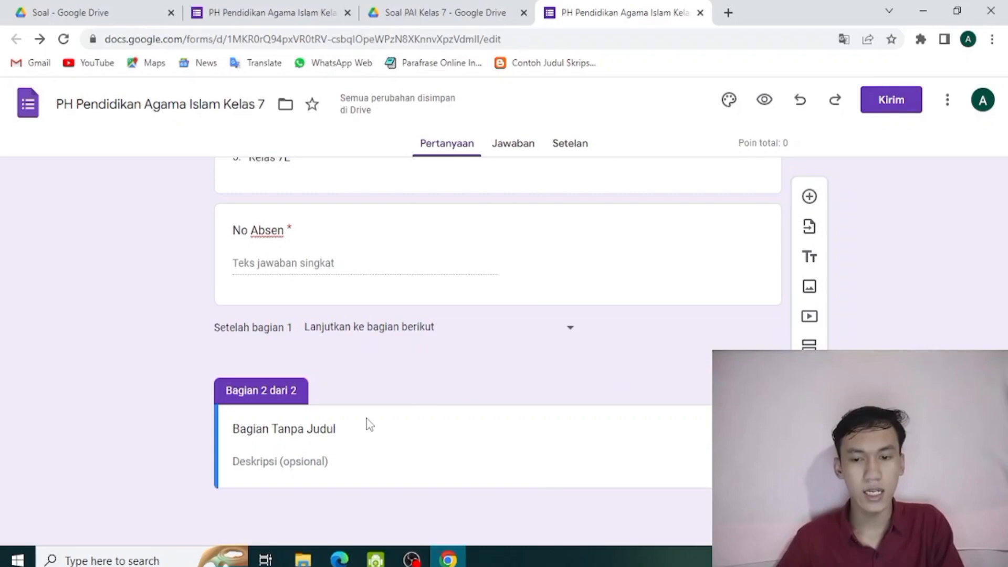
pyautogui.click(330, 429)
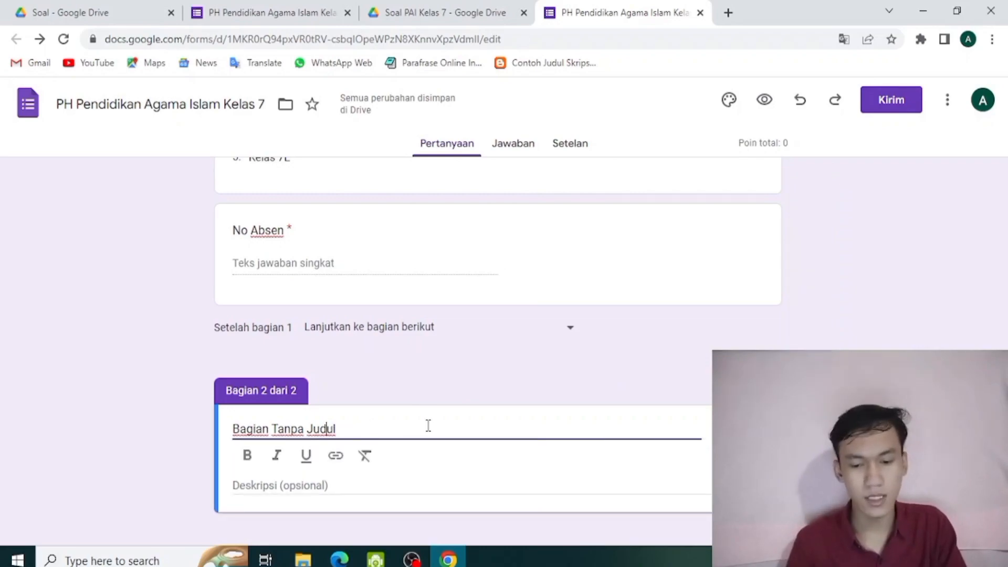
pyautogui.hotkey('ctrl', 'a')
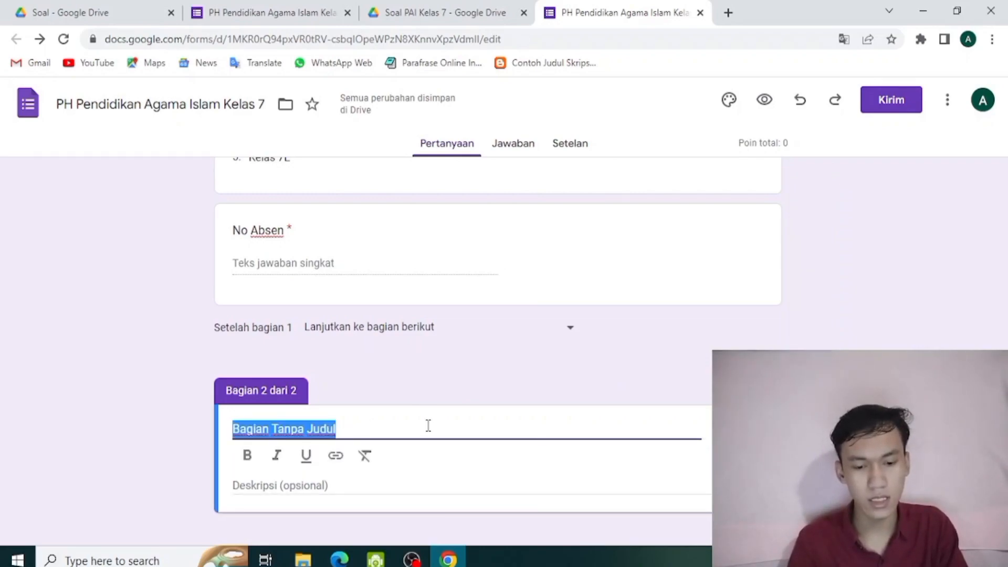
pyautogui.write('Naskah Soal')
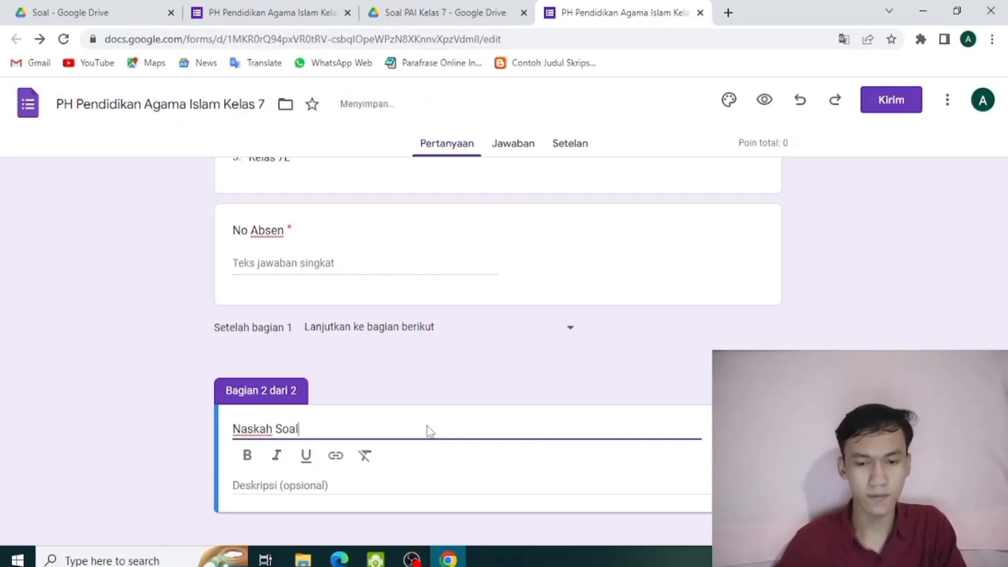
# - Add the description "Isilah pertanyaan dibawah ini dengan baik dan benar" to the Naskah Soal section
pyautogui.click(353, 482)
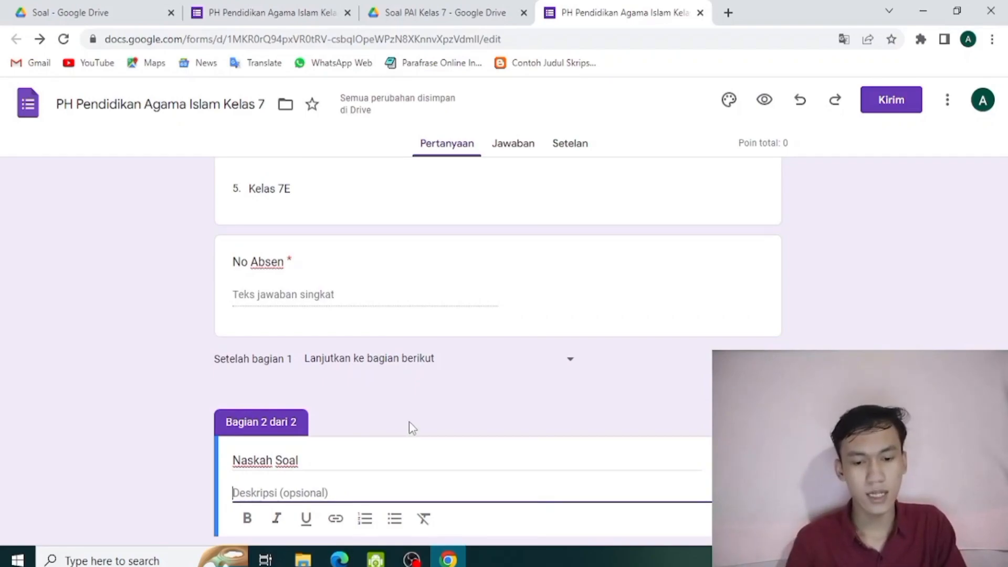
pyautogui.write('I')
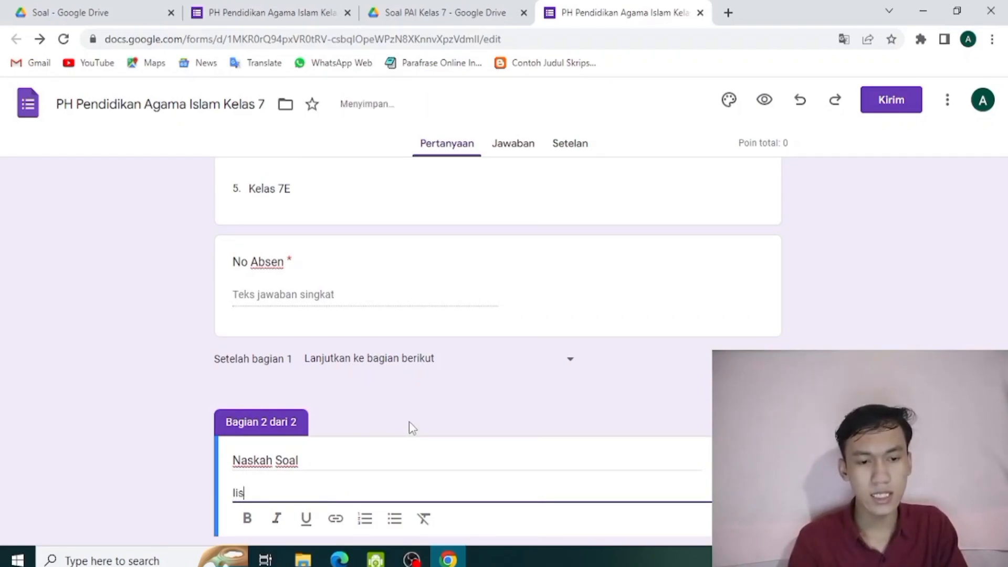
pyautogui.write('silah ')
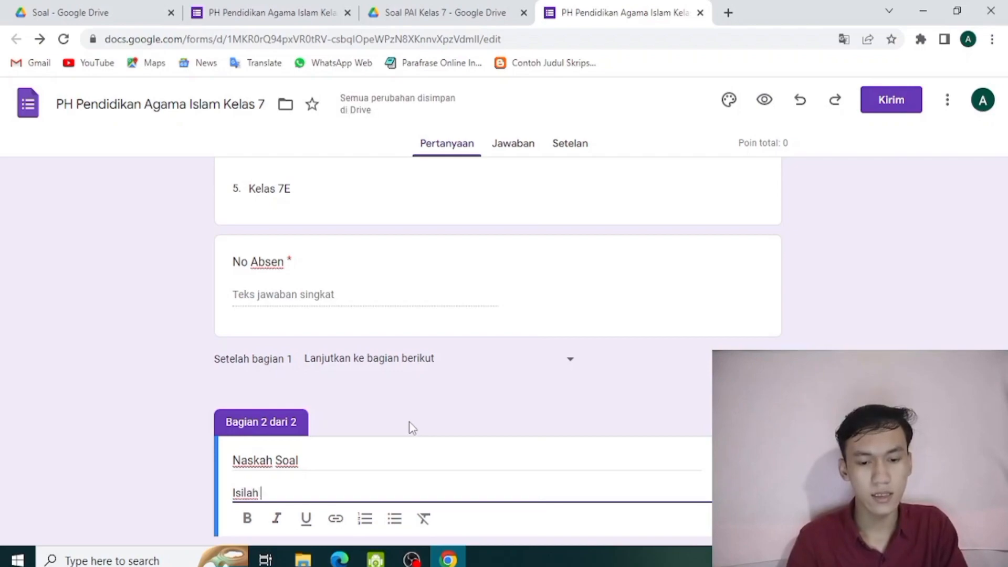
pyautogui.write('pertanyaa')
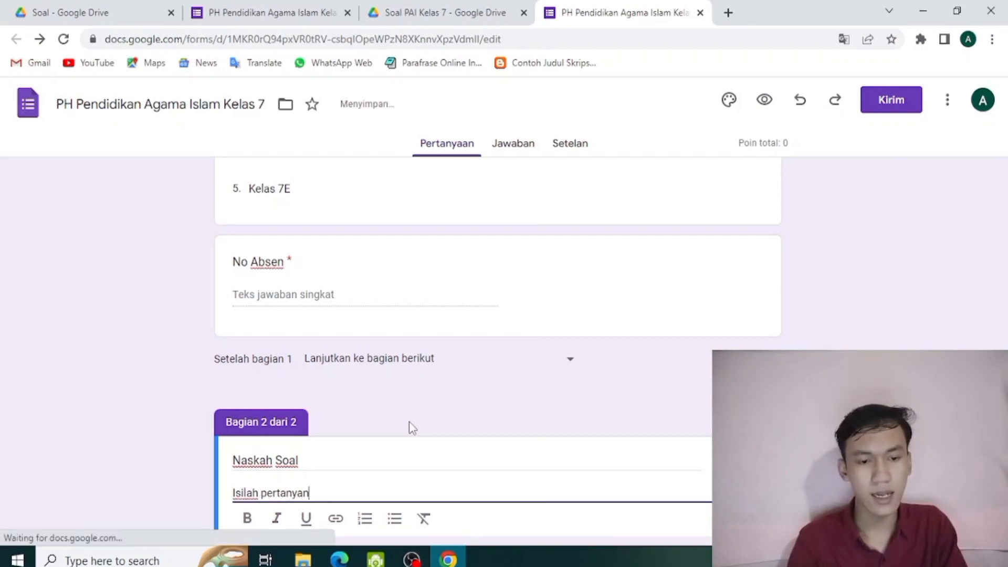
pyautogui.write('n dibaw')
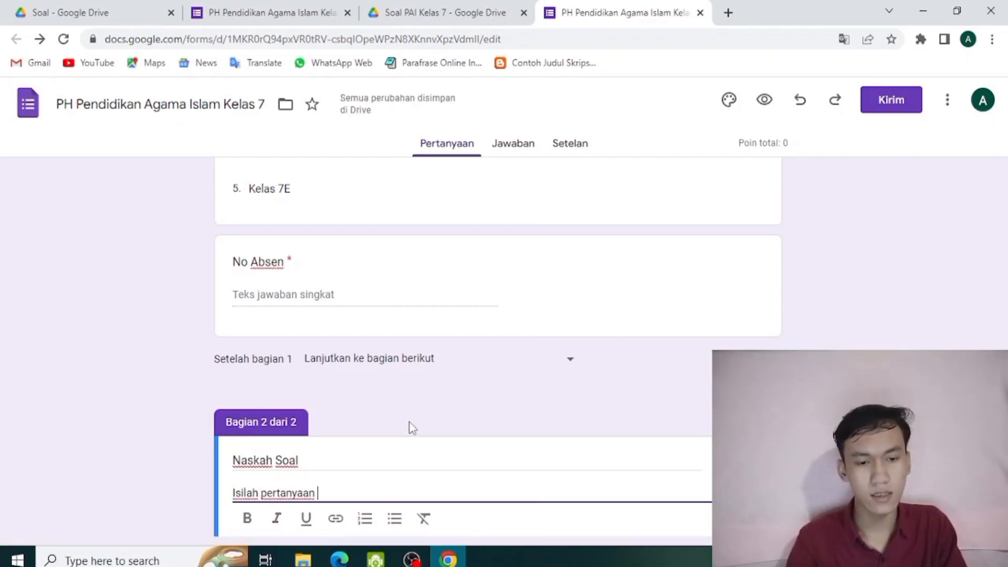
pyautogui.write('ah ini dd')
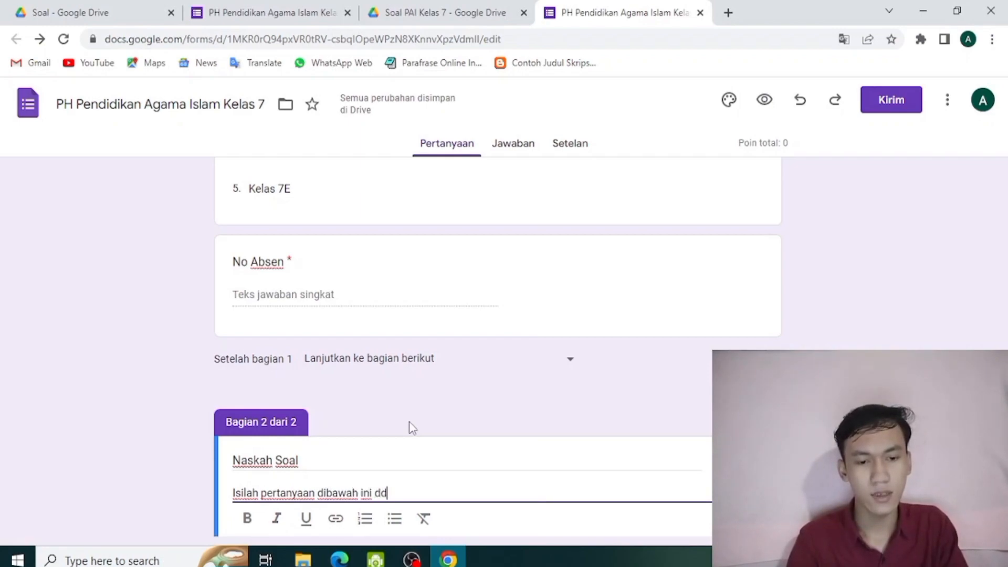
pyautogui.press('BackSpace')
pyautogui.write('engan baik dan ')
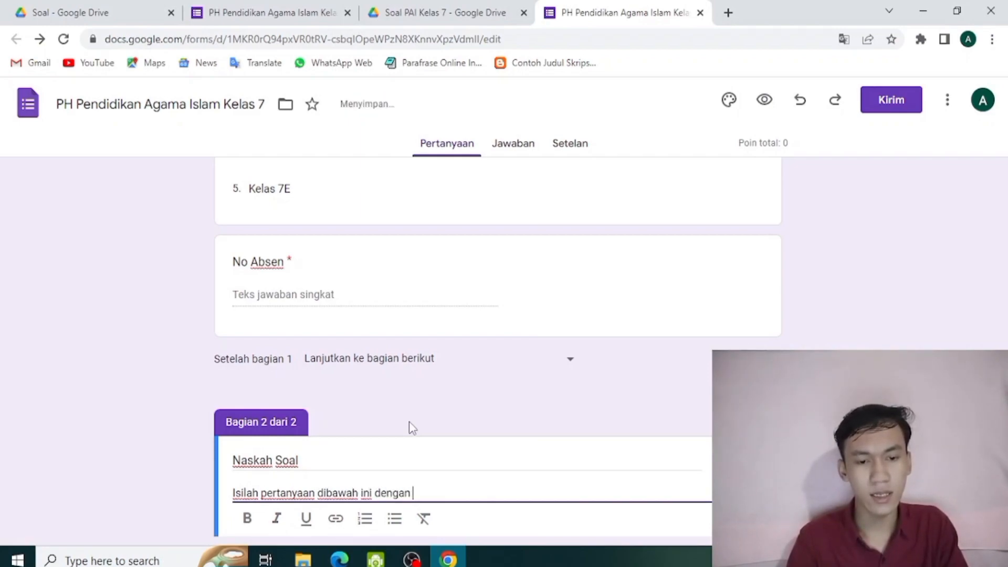
pyautogui.write('benar')
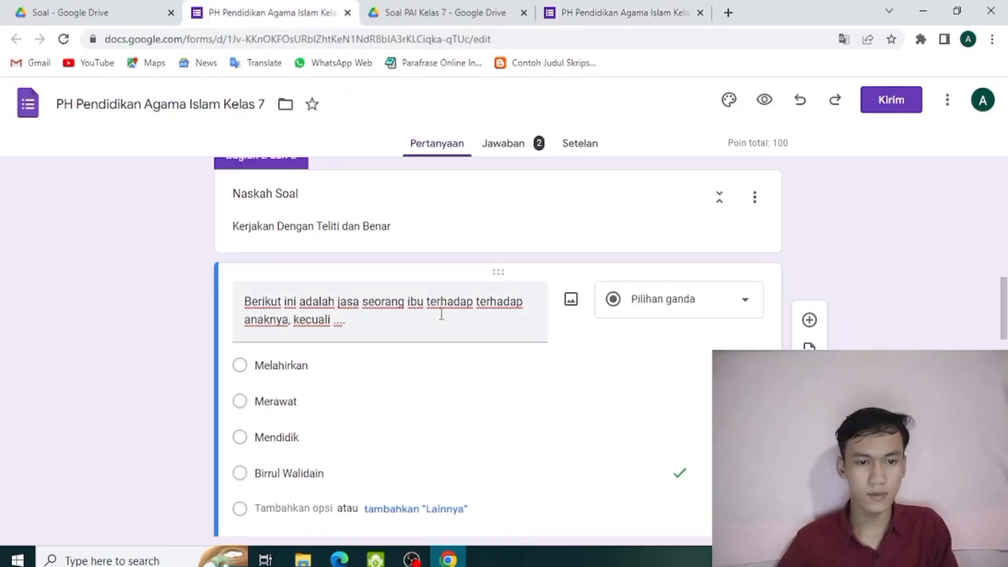
# - Examine the multiple-choice questions in the finished example quiz and the answer key of the question about a mother's services
pyautogui.scroll(-1, 441, 315)
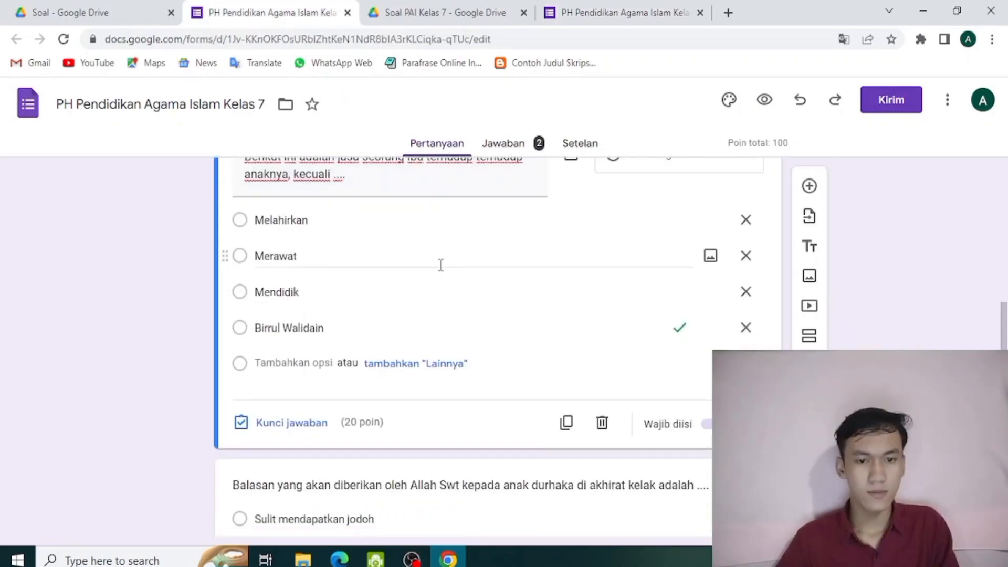
pyautogui.scroll(1, 442, 266)
pyautogui.scroll(-6, 420, 302)
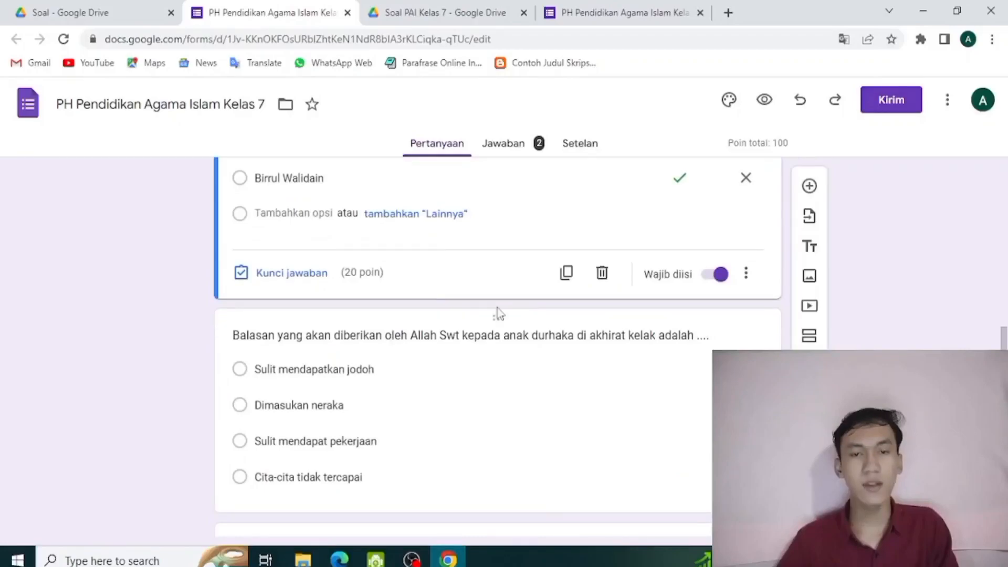
pyautogui.scroll(-5, 445, 316)
pyautogui.scroll(4, 446, 320)
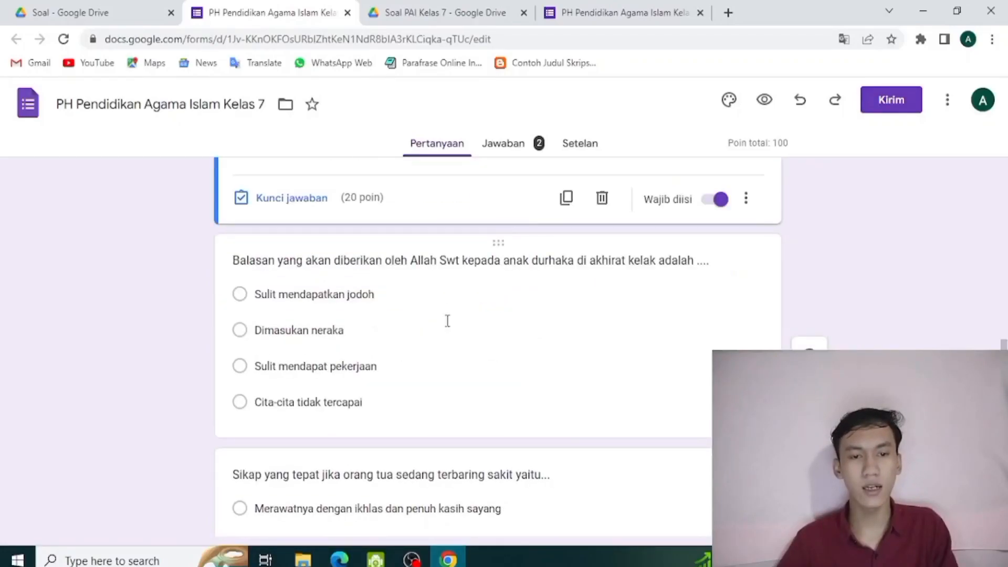
pyautogui.scroll(-12, 448, 323)
pyautogui.scroll(-7, 446, 322)
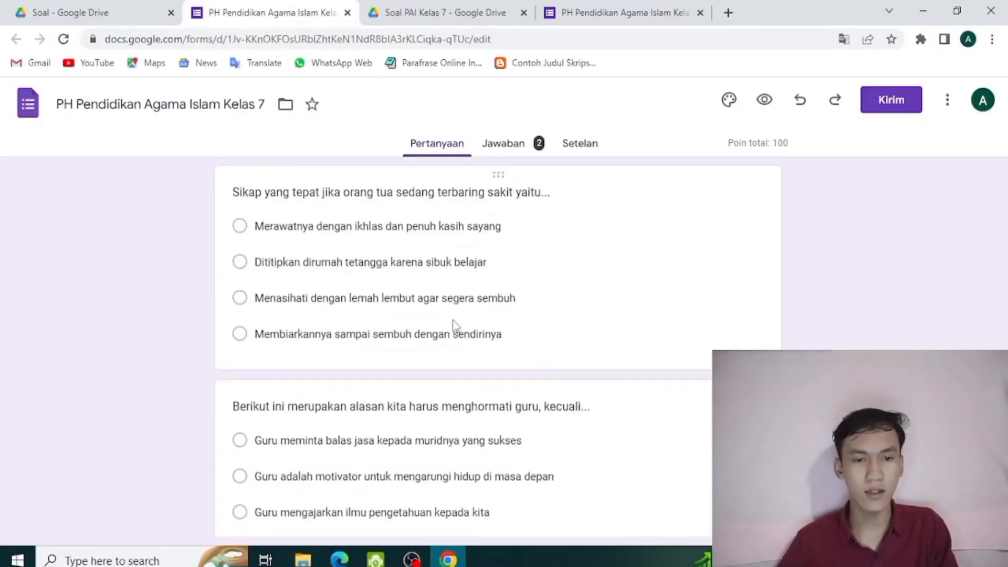
pyautogui.scroll(20, 455, 326)
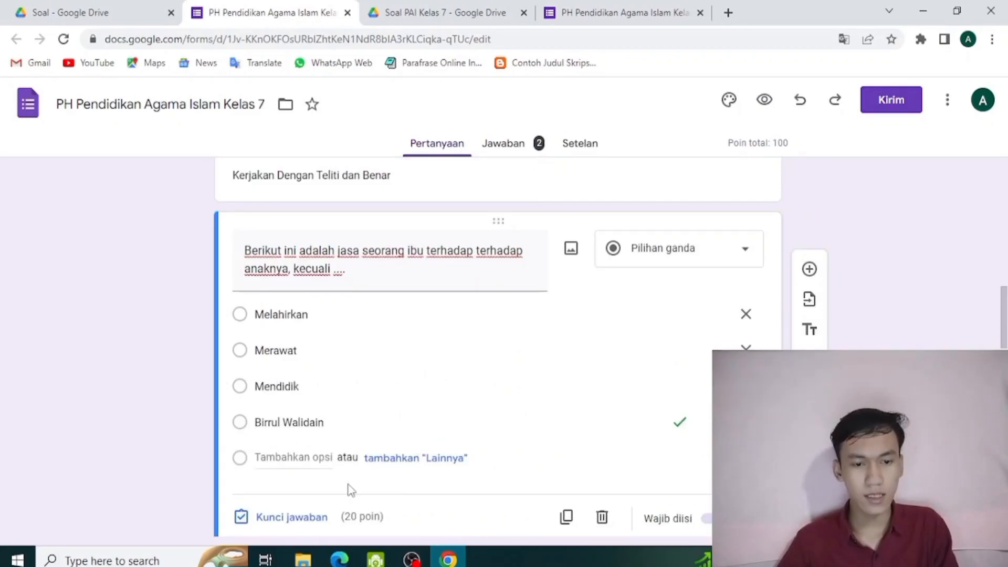
pyautogui.click(299, 523)
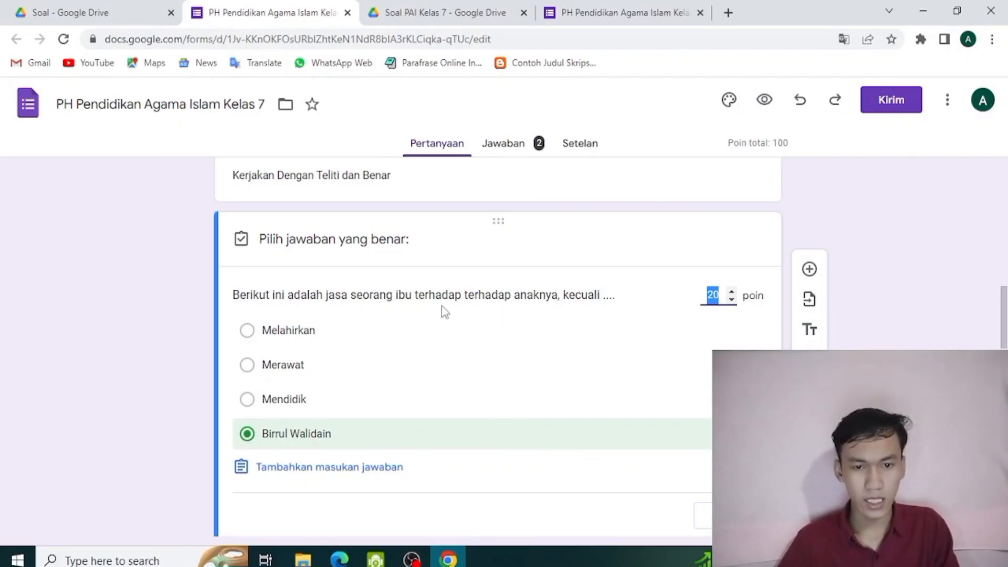
# - Mark "Birrul Walidain" as the correct answer to the question about a mother's services, worth 20 points, and close its answer key
pyautogui.click(547, 437)
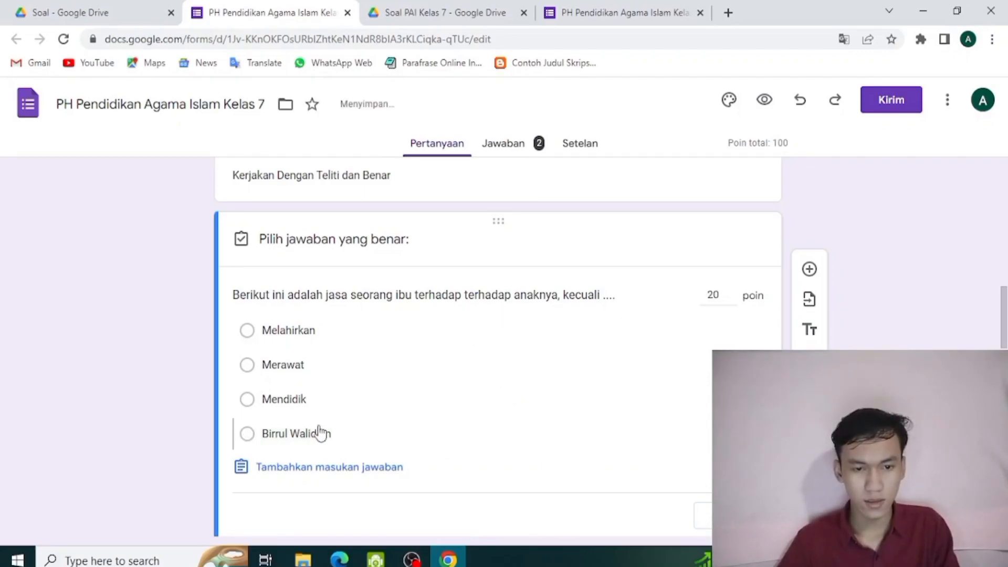
pyautogui.click(254, 437)
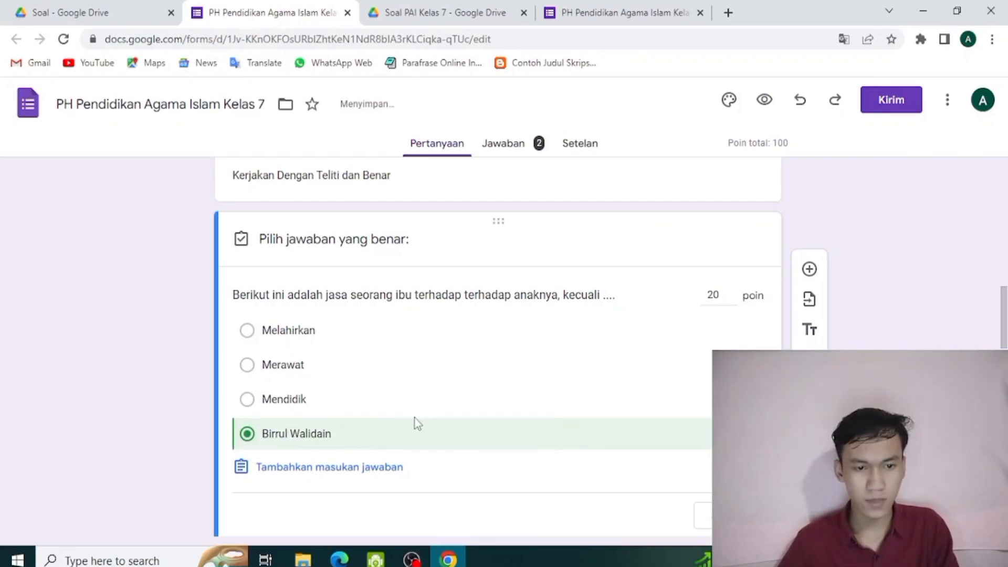
pyautogui.click(725, 296)
pyautogui.press('BackSpace')
pyautogui.press('BackSpace')
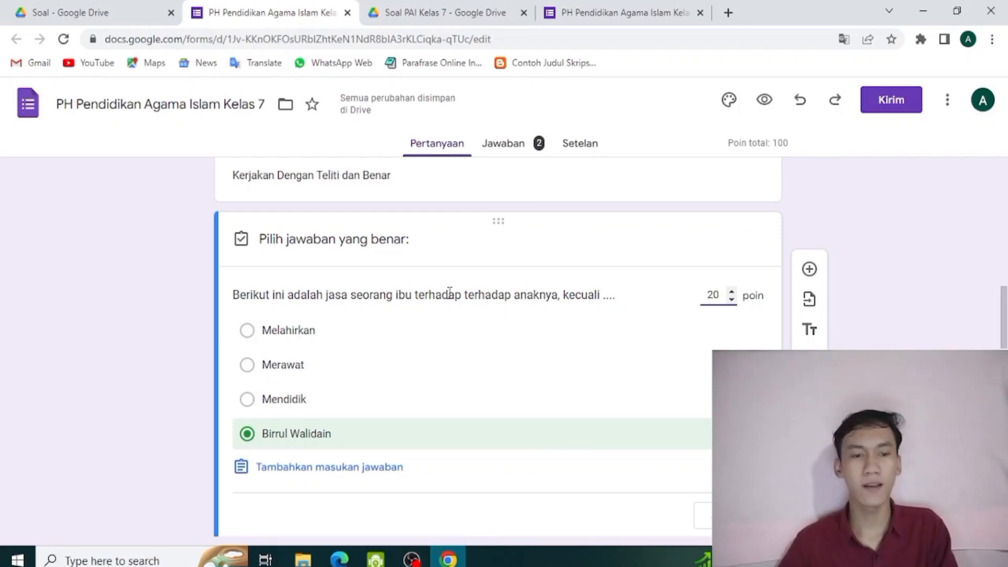
pyautogui.scroll(-4, 486, 319)
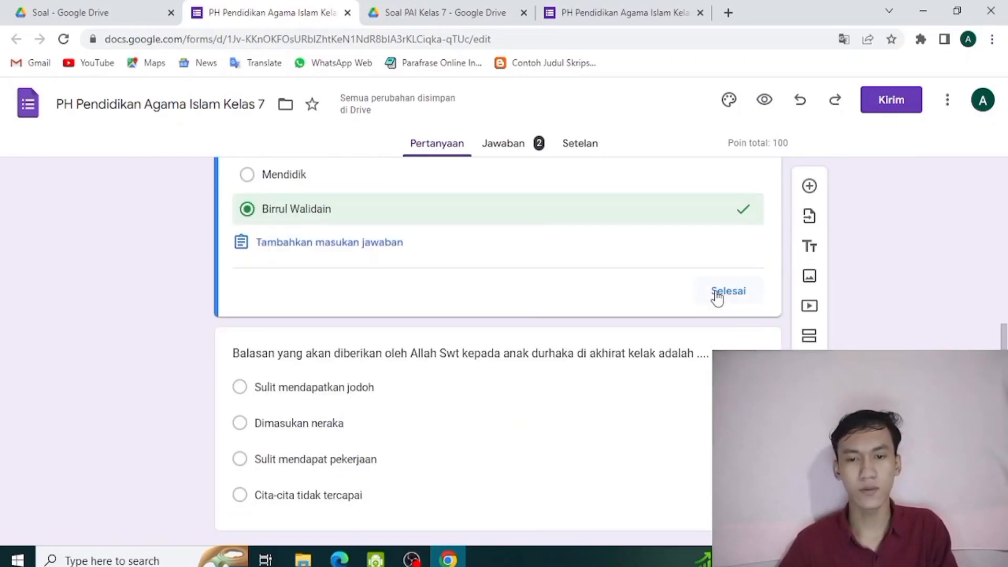
pyautogui.click(716, 293)
# - Look over the remaining multiple-choice questions of the example quiz, including the last one with a picture
pyautogui.scroll(2, 363, 341)
pyautogui.scroll(-20, 368, 347)
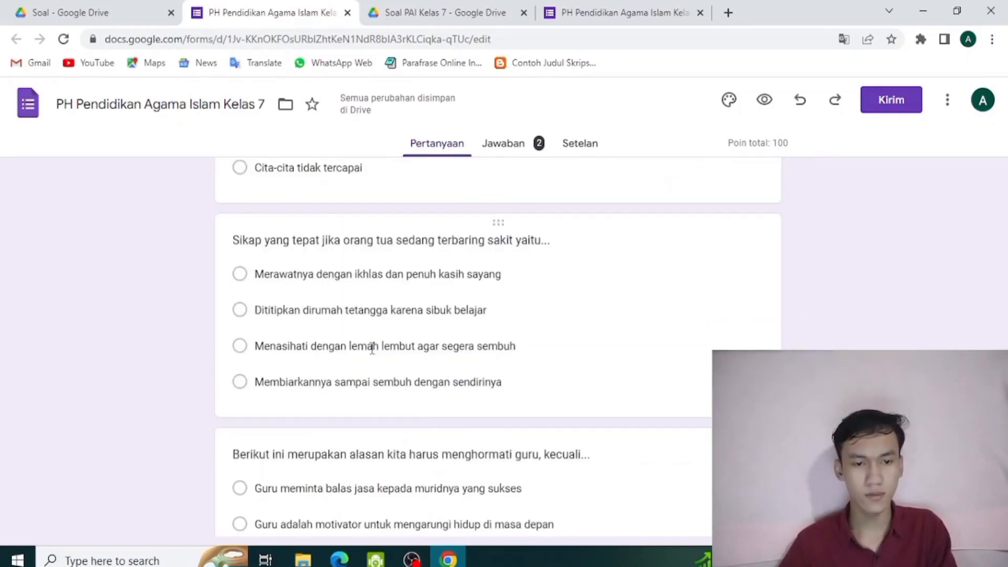
pyautogui.scroll(-1, 371, 345)
pyautogui.scroll(4, 370, 344)
pyautogui.scroll(-4, 415, 363)
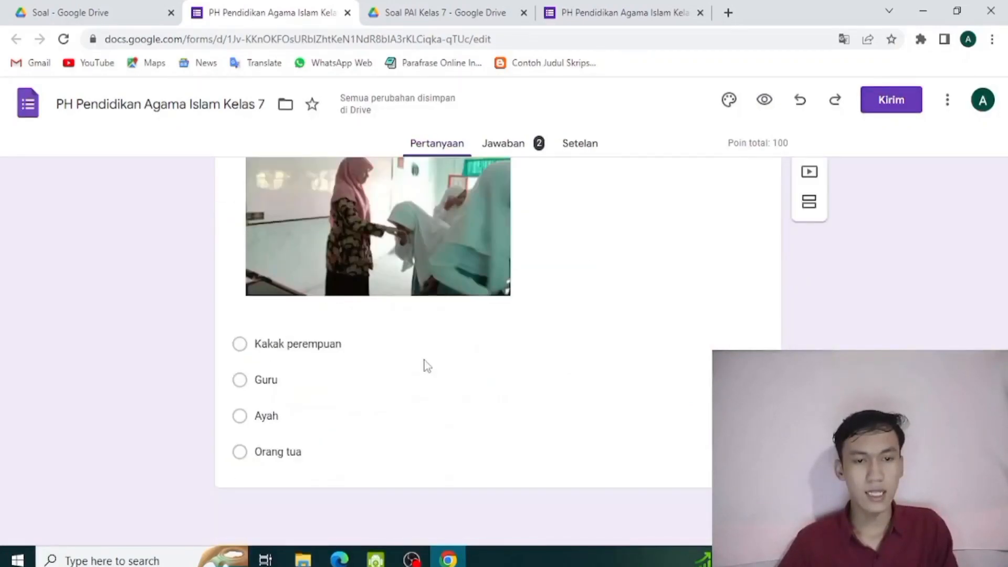
pyautogui.scroll(4, 447, 386)
pyautogui.scroll(-4, 426, 372)
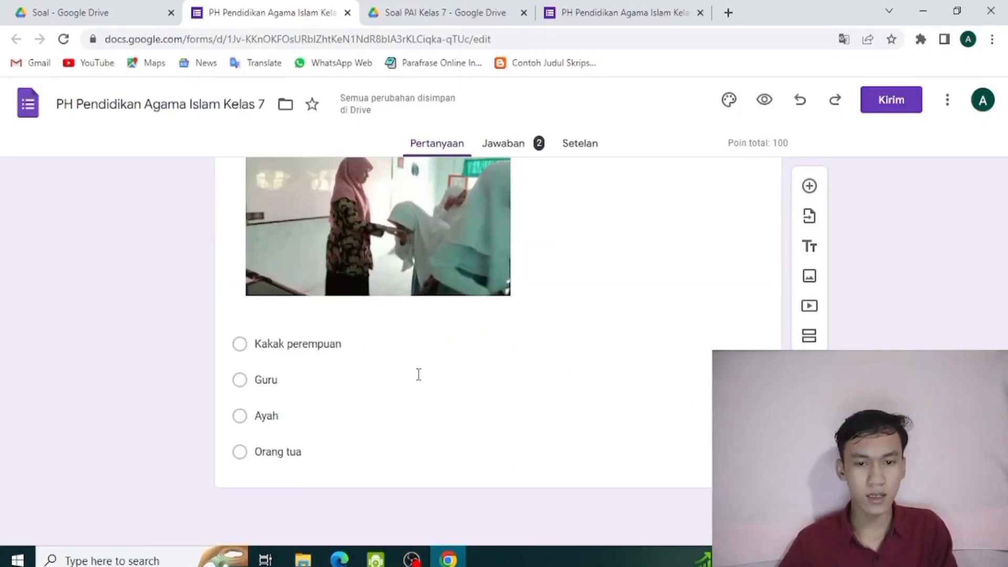
pyautogui.scroll(12, 421, 374)
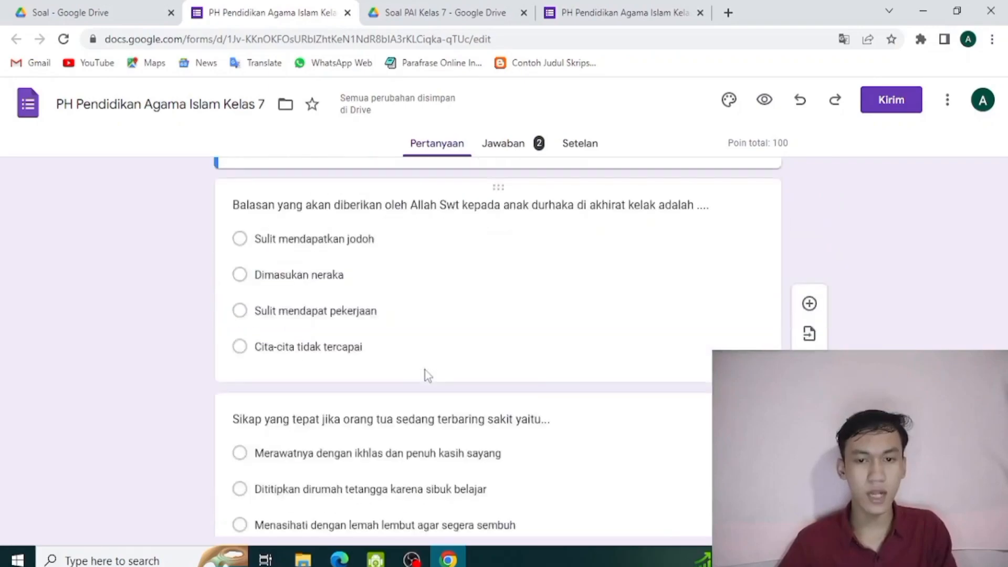
pyautogui.scroll(-12, 424, 370)
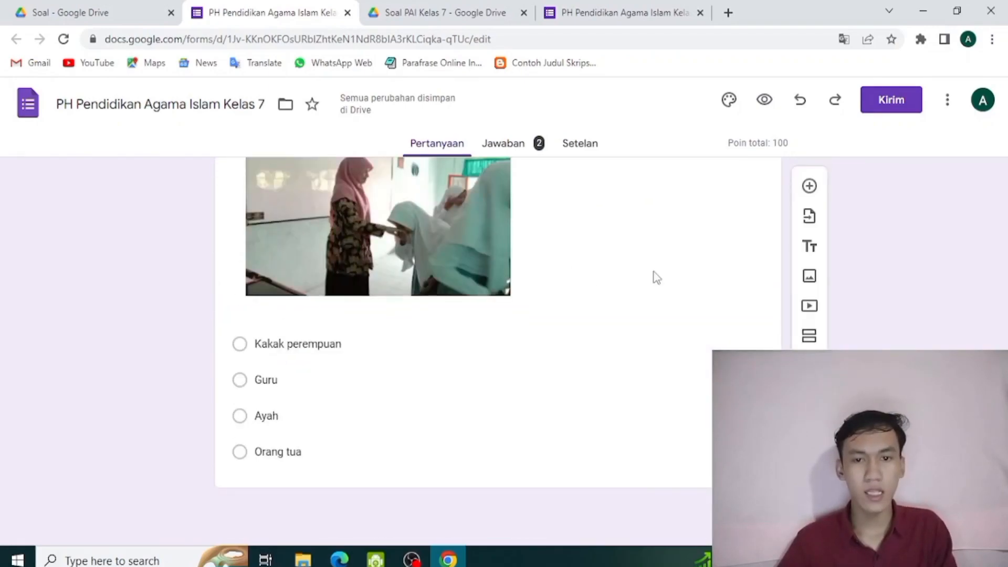
# - Open the example quiz's sending options and copy its full, unshortened link for sharing
pyautogui.click(898, 103)
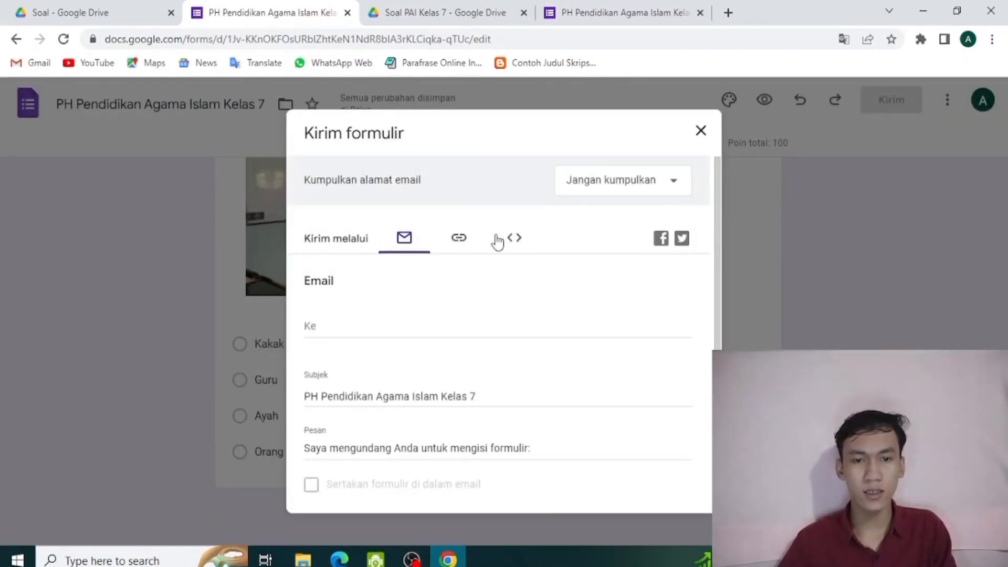
pyautogui.click(459, 241)
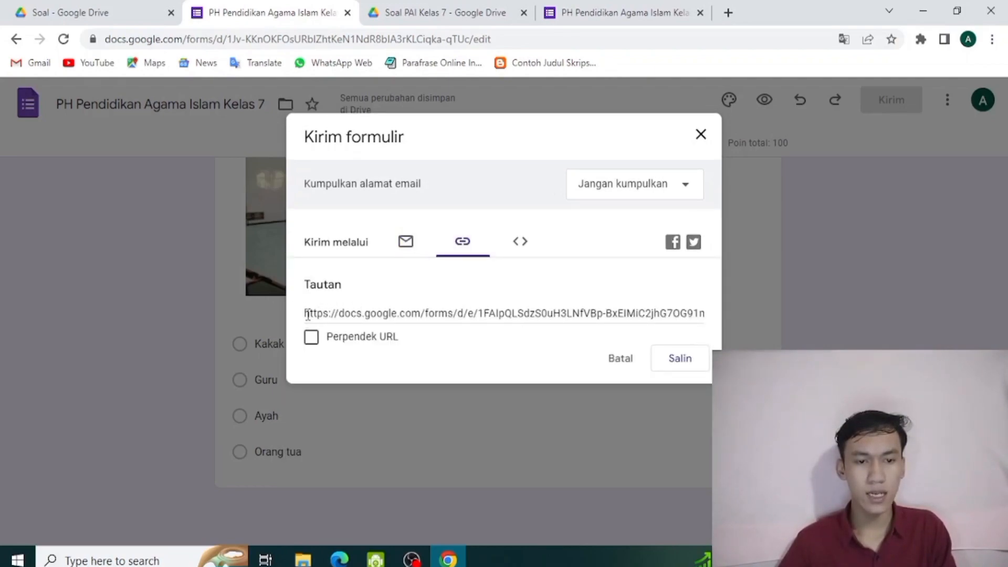
pyautogui.click(305, 313)
pyautogui.moveTo(439, 310); pyautogui.dragTo(626, 309)
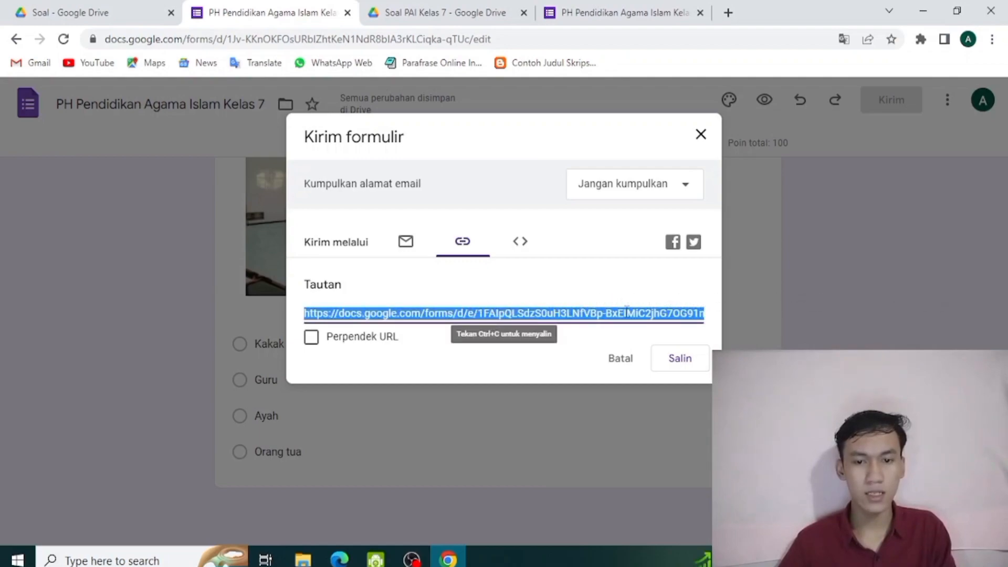
pyautogui.click(691, 360)
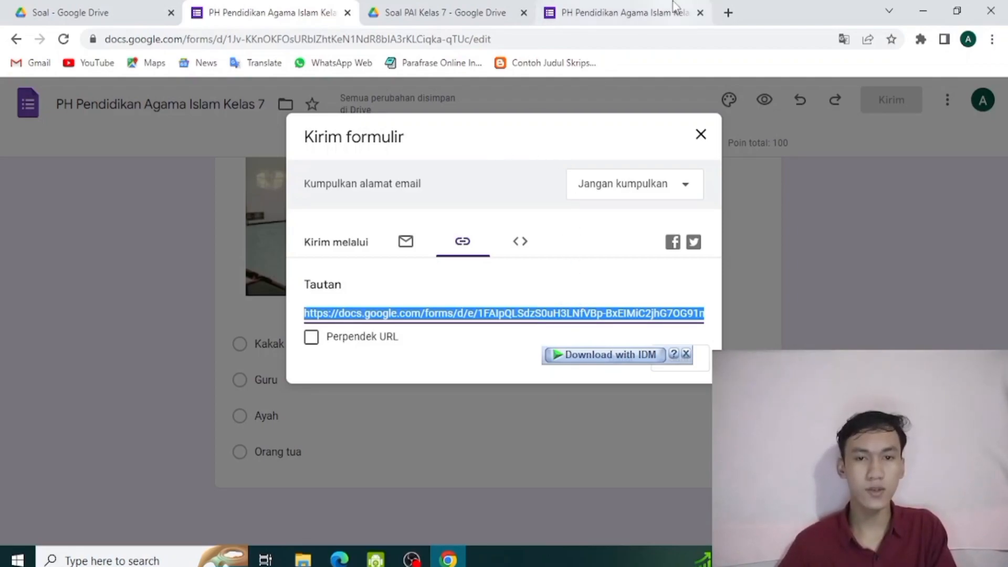
# - Return to the newly built form, preview it as a respondent and look over its Nama, Kelas and No Absen fields
pyautogui.click(623, 14)
pyautogui.scroll(10, 515, 186)
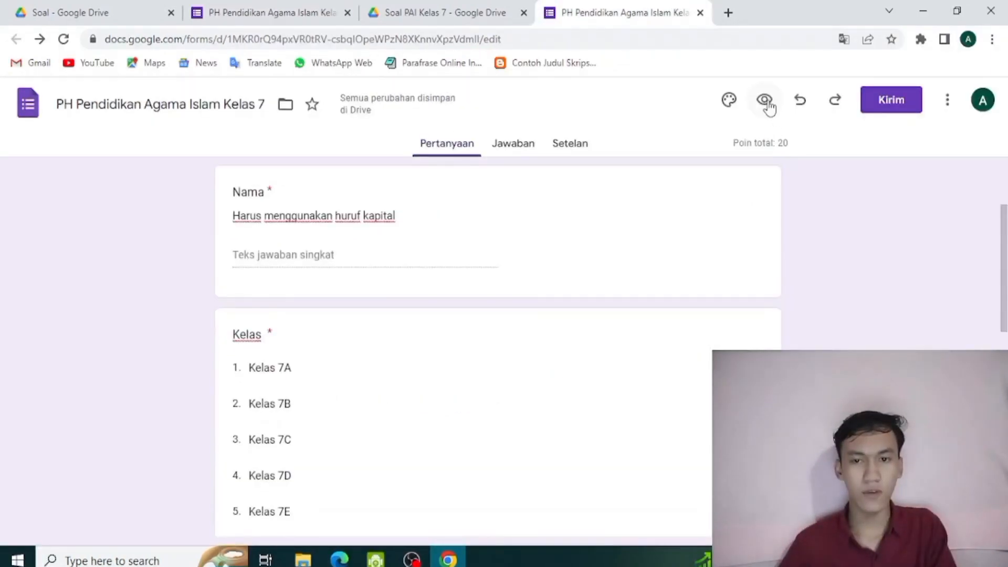
pyautogui.click(766, 101)
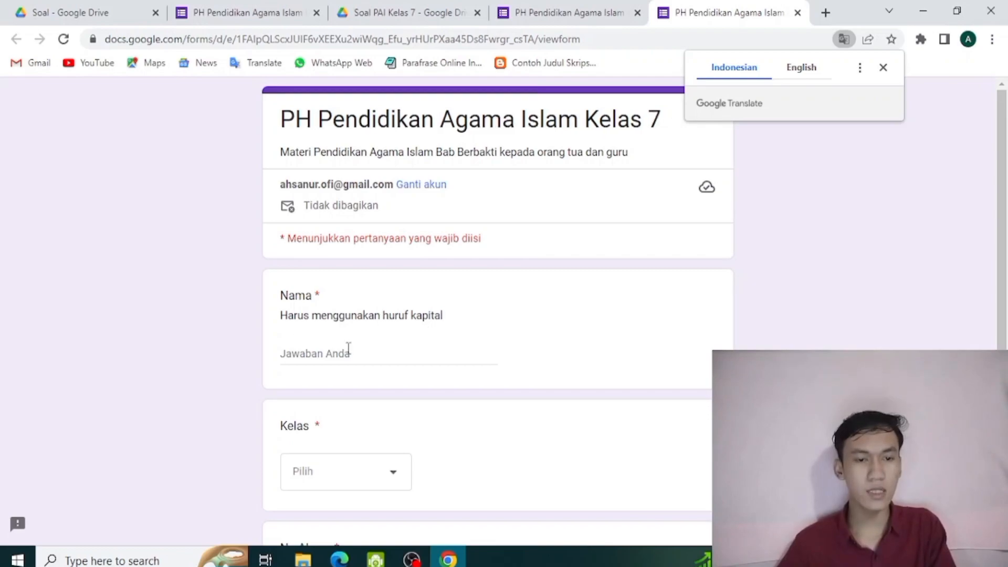
pyautogui.scroll(-5, 379, 336)
pyautogui.scroll(5, 427, 329)
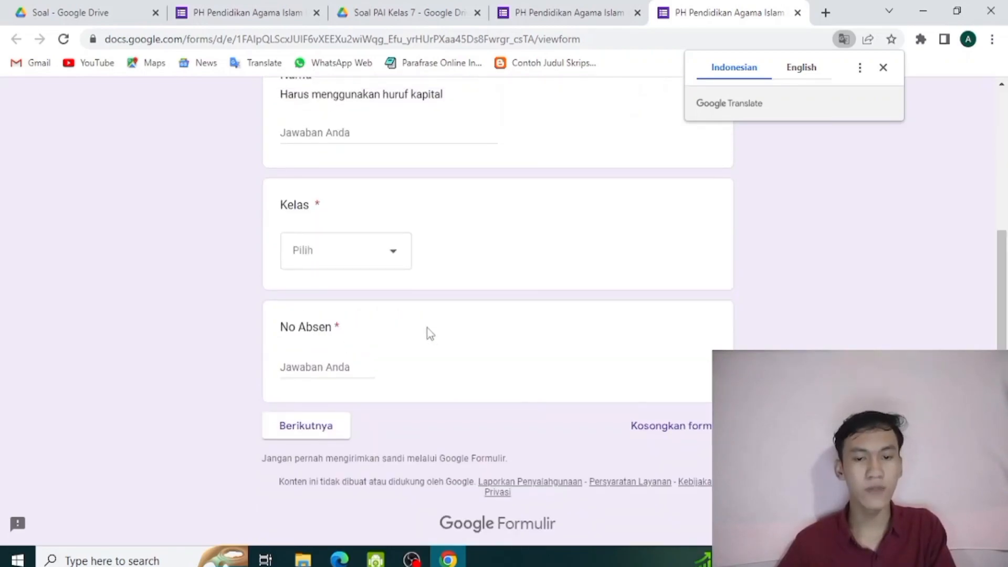
pyautogui.click(540, 3)
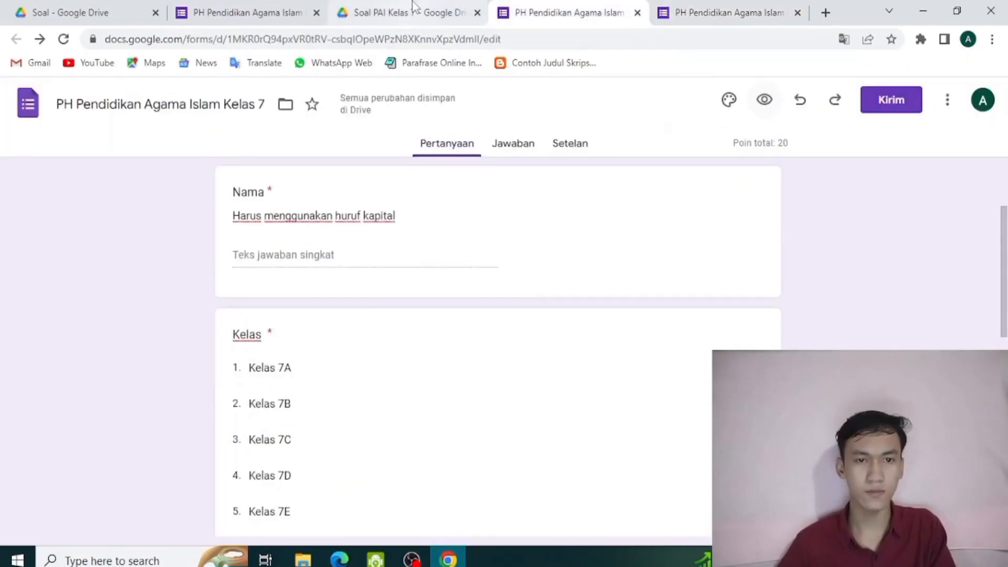
pyautogui.click(410, 10)
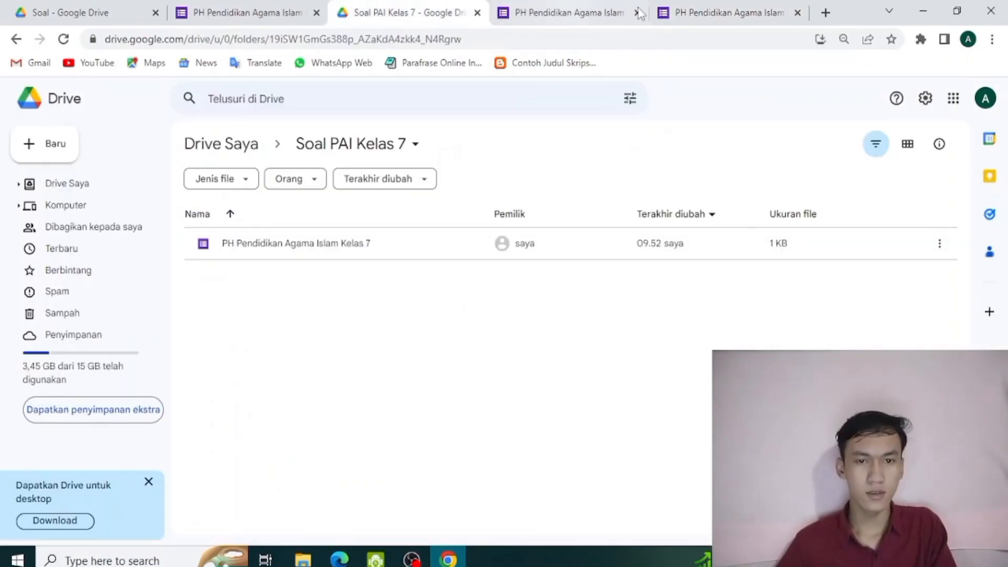
pyautogui.click(686, 6)
pyautogui.click(596, 14)
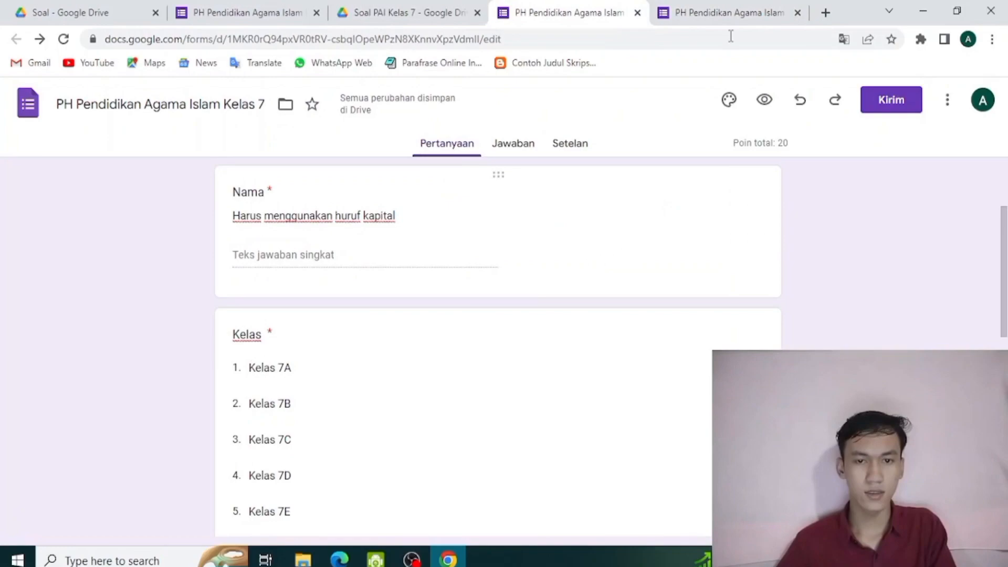
pyautogui.click(730, 15)
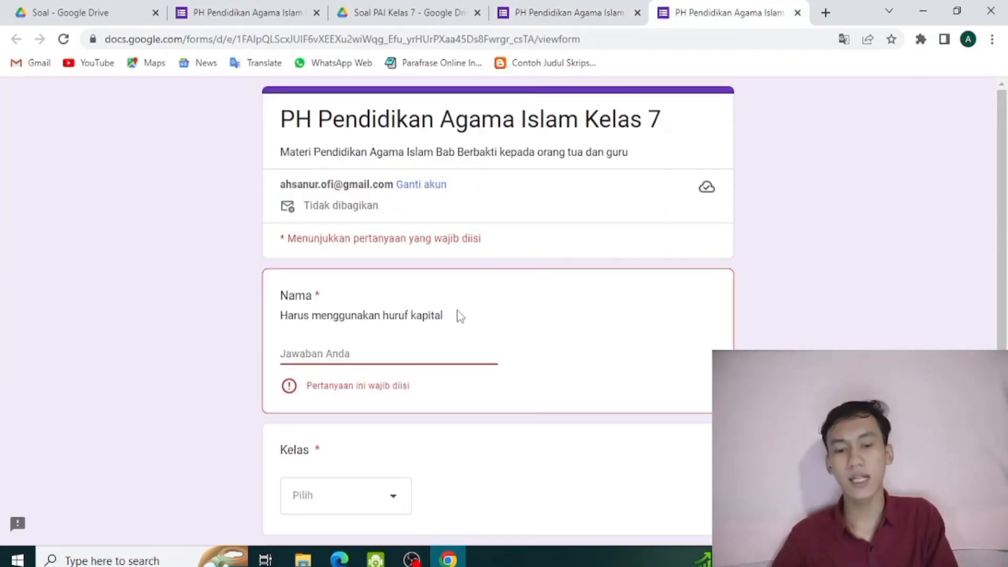
pyautogui.click(482, 340)
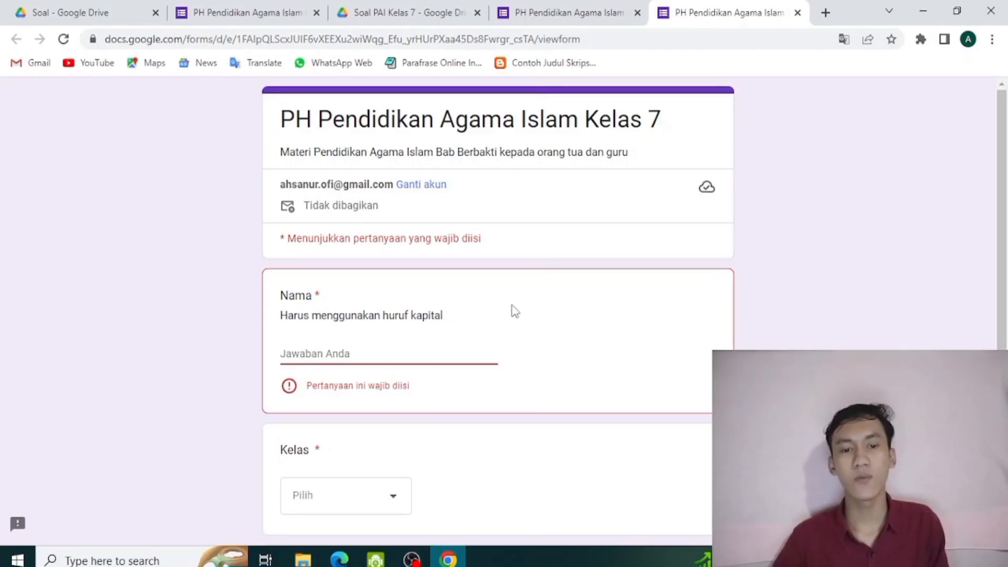